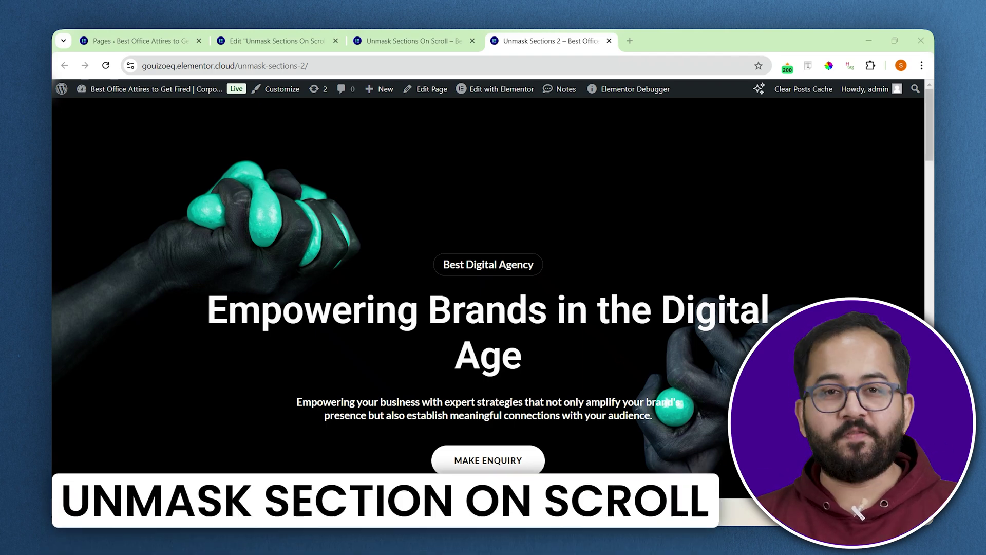
- Scroll through the Unmask Sections On Scroll page in the editor to review its hero and containers
{"action": "scroll", "coordinate": [488, 308], "scroll_direction": "down", "scroll_amount": 5}
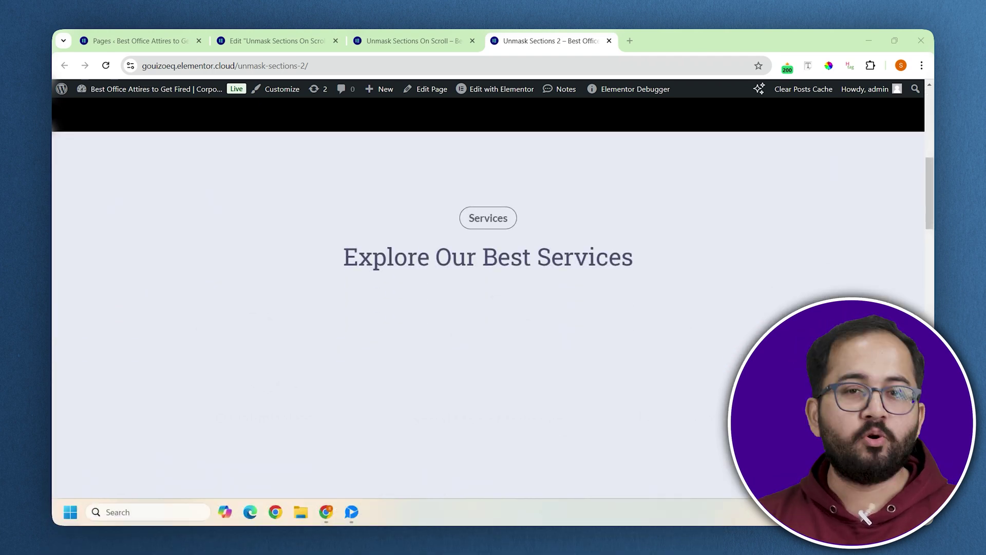
{"action": "scroll", "coordinate": [488, 308], "scroll_direction": "down", "scroll_amount": 2}
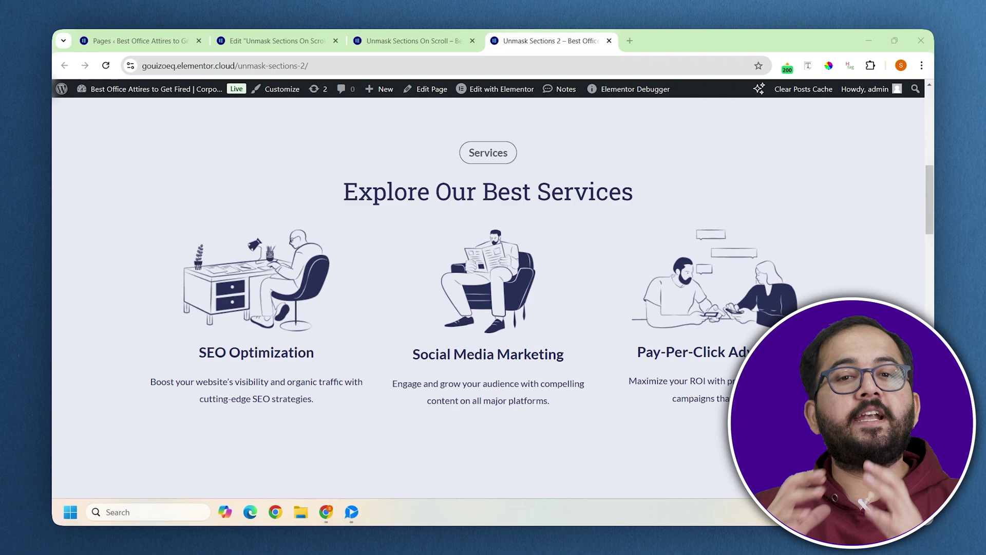
{"action": "scroll", "coordinate": [488, 308], "scroll_direction": "down", "scroll_amount": 5}
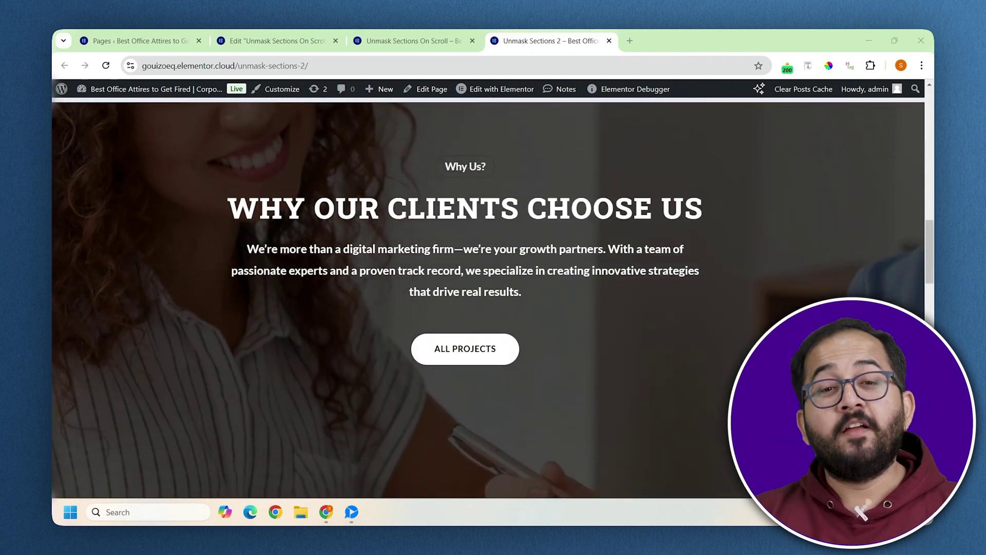
{"action": "scroll", "coordinate": [488, 309], "scroll_direction": "down", "scroll_amount": 3}
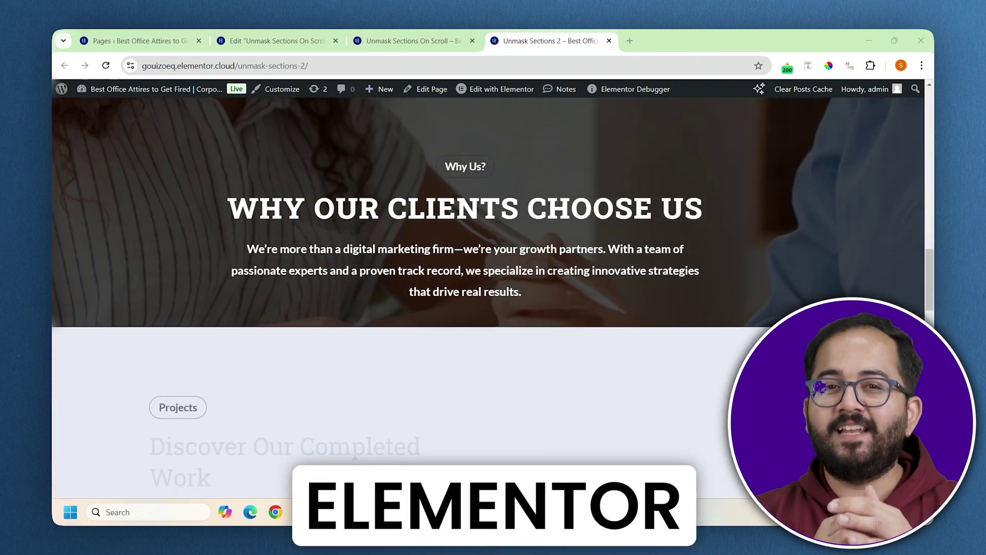
{"action": "scroll", "coordinate": [488, 308], "scroll_direction": "down", "scroll_amount": 10}
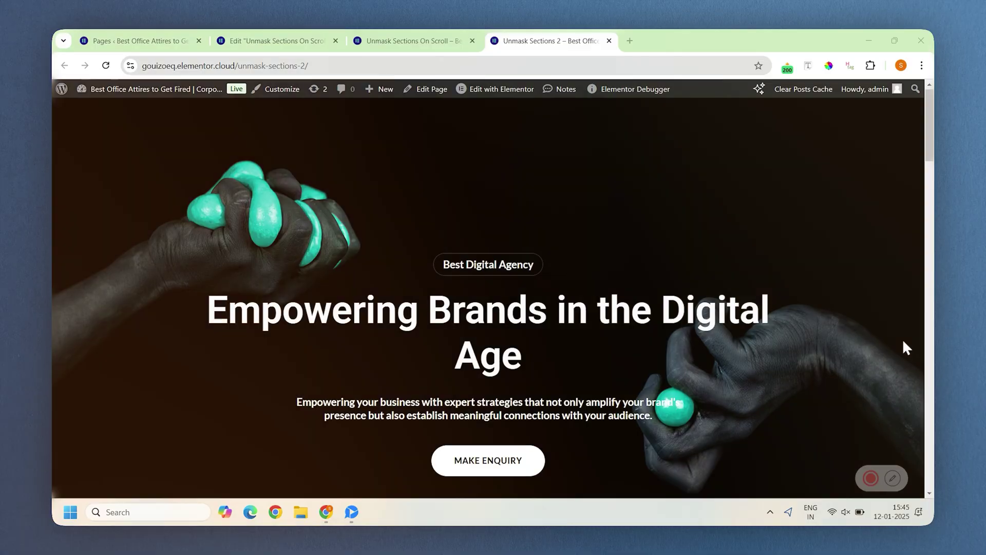
{"action": "scroll", "coordinate": [902, 339], "scroll_direction": "down", "scroll_amount": 3}
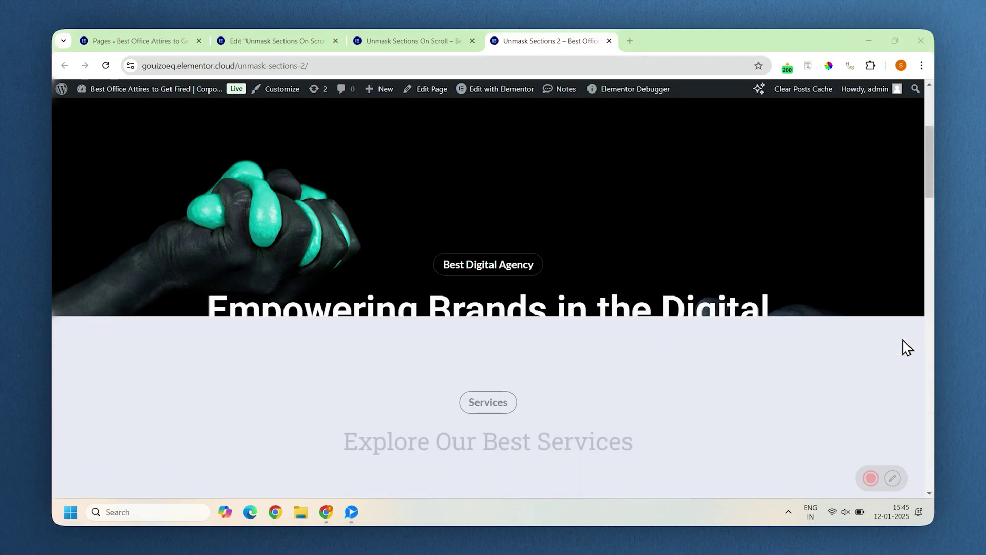
{"action": "scroll", "coordinate": [907, 348], "scroll_direction": "down", "scroll_amount": 3}
{"action": "scroll", "coordinate": [907, 347], "scroll_direction": "down", "scroll_amount": 1}
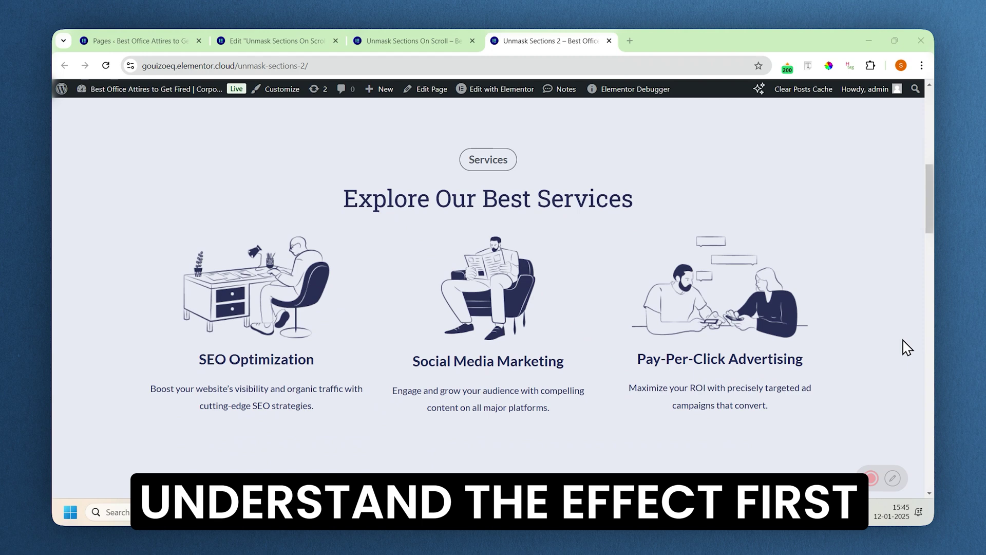
{"action": "scroll", "coordinate": [907, 347], "scroll_direction": "down", "scroll_amount": 3}
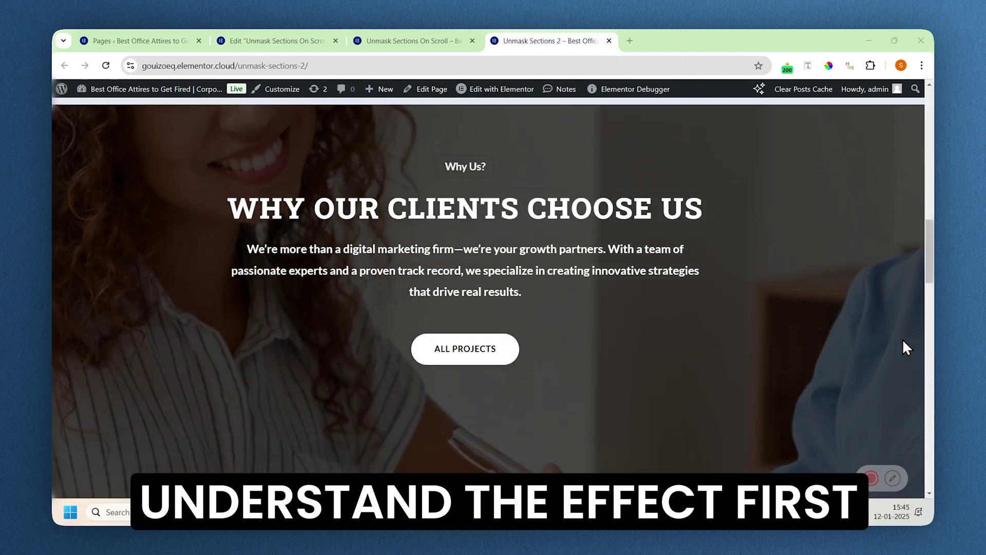
{"action": "scroll", "coordinate": [903, 342], "scroll_direction": "down", "scroll_amount": 2}
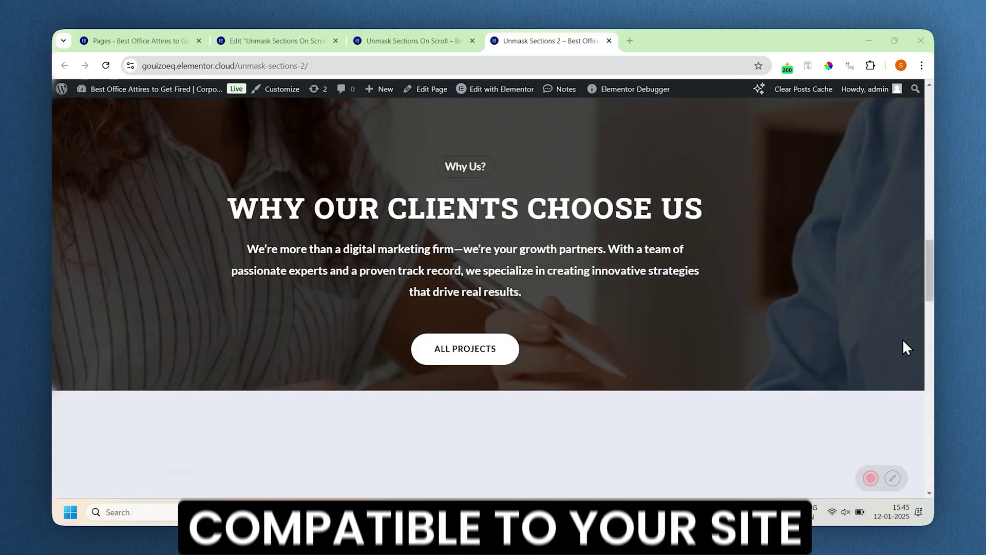
{"action": "scroll", "coordinate": [907, 348], "scroll_direction": "down", "scroll_amount": 3}
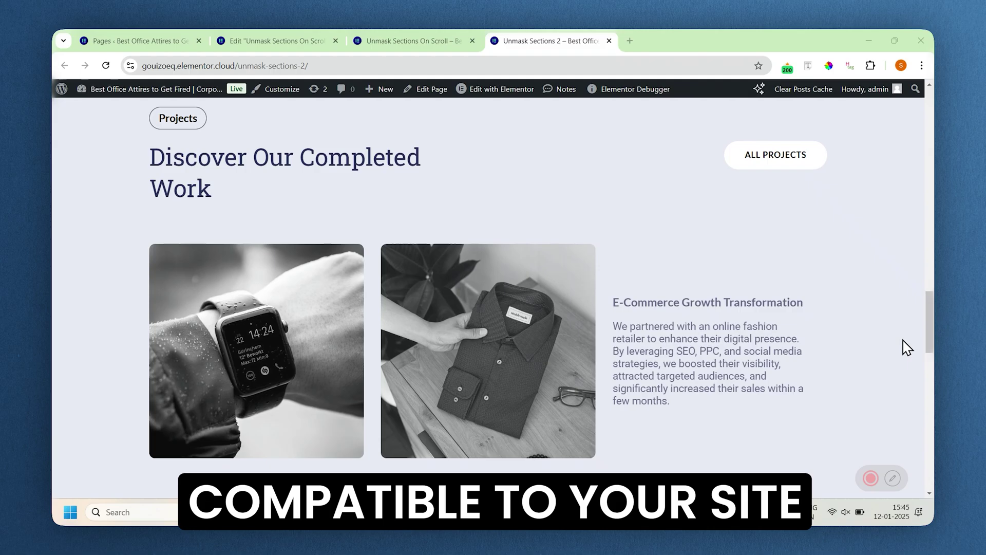
{"action": "scroll", "coordinate": [904, 348], "scroll_direction": "down", "scroll_amount": 4}
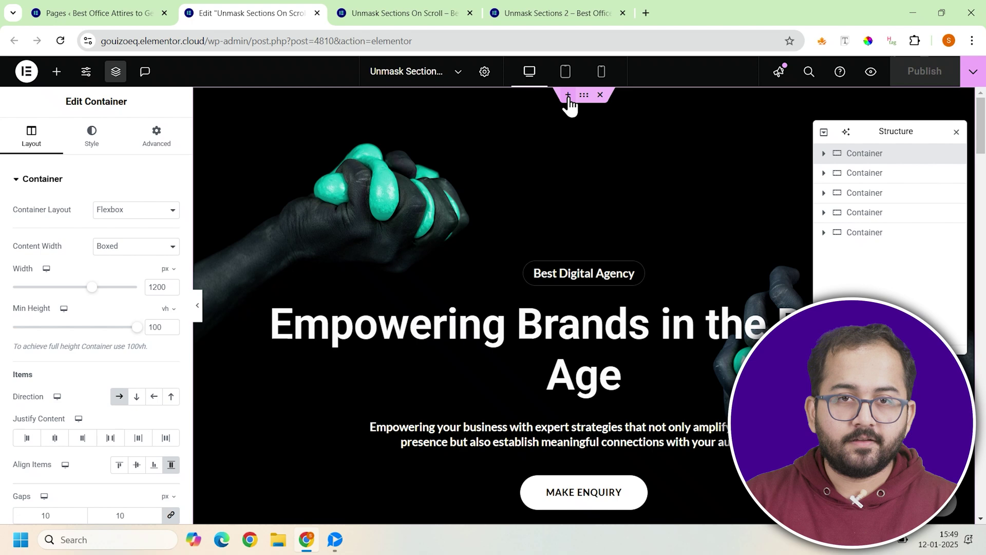
- Insert a Flexbox container above the hero with Full Width content and a 200 vh minimum height
{"action": "left_click", "coordinate": [568, 95]}
{"action": "left_click", "coordinate": [540, 145]}
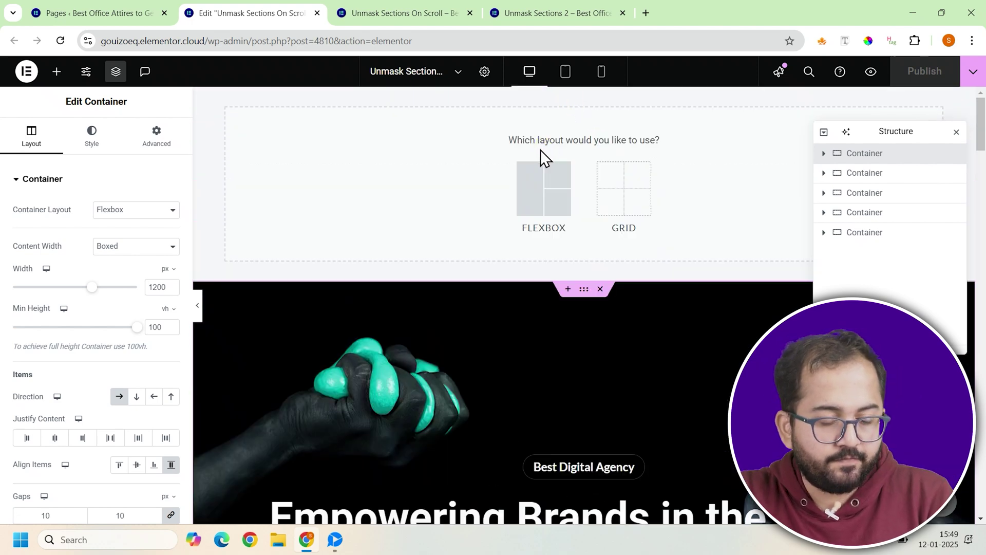
{"action": "left_click", "coordinate": [524, 206]}
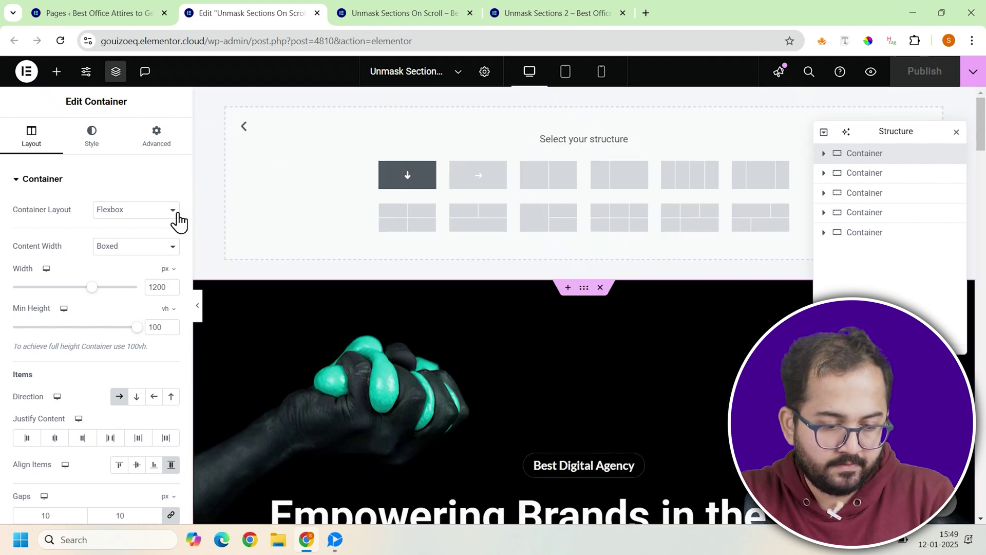
{"action": "left_click", "coordinate": [112, 249]}
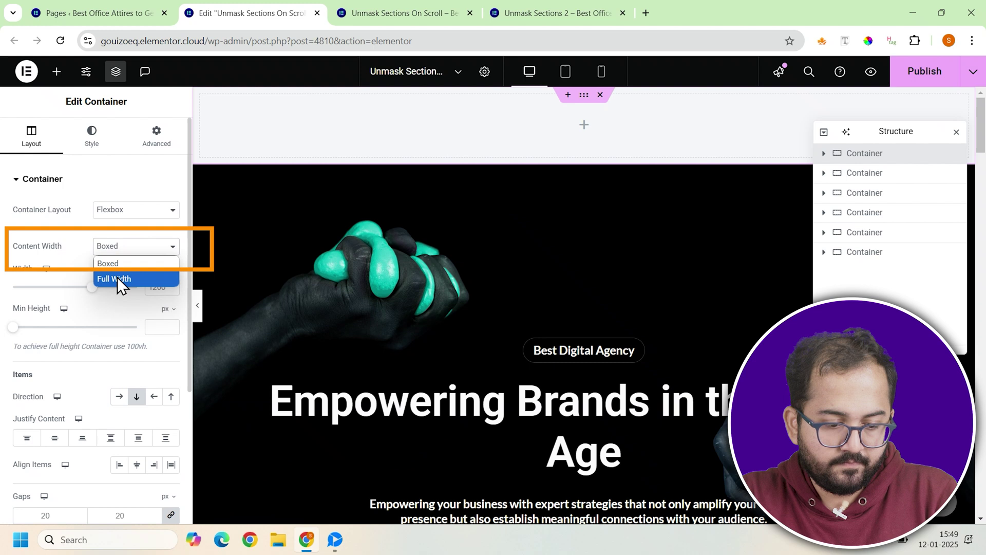
{"action": "left_click", "coordinate": [117, 277]}
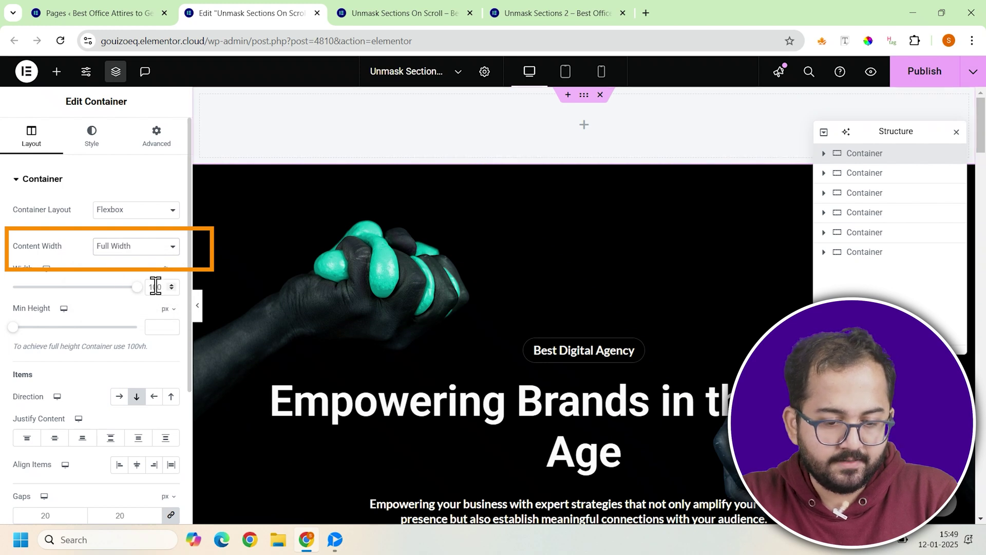
{"action": "left_click", "coordinate": [172, 316]}
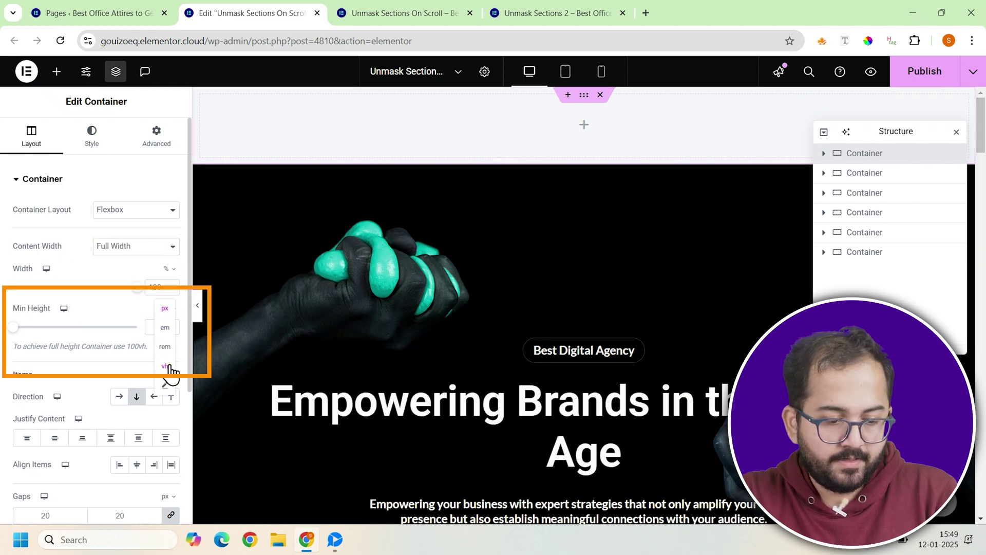
{"action": "left_click", "coordinate": [168, 380]}
{"action": "left_click", "coordinate": [155, 328]}
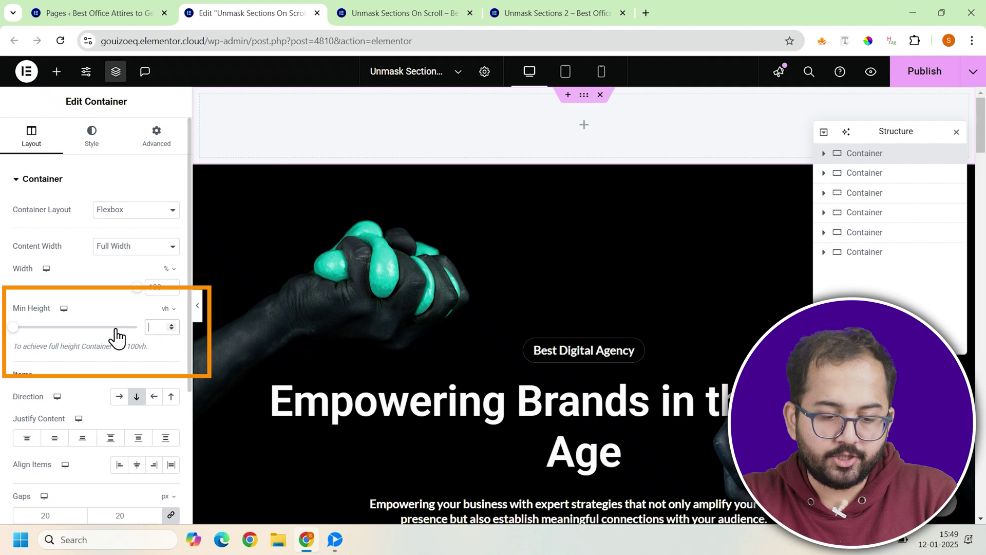
{"action": "type", "text": "200"}
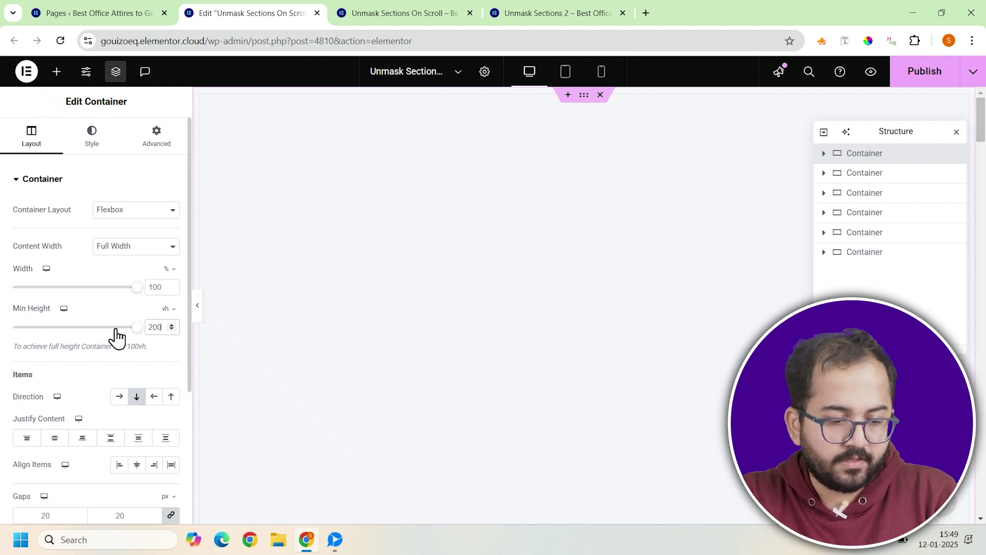
- Copy the hero container in the Navigator and paste it inside the new 200 vh container
{"action": "left_click", "coordinate": [155, 140]}
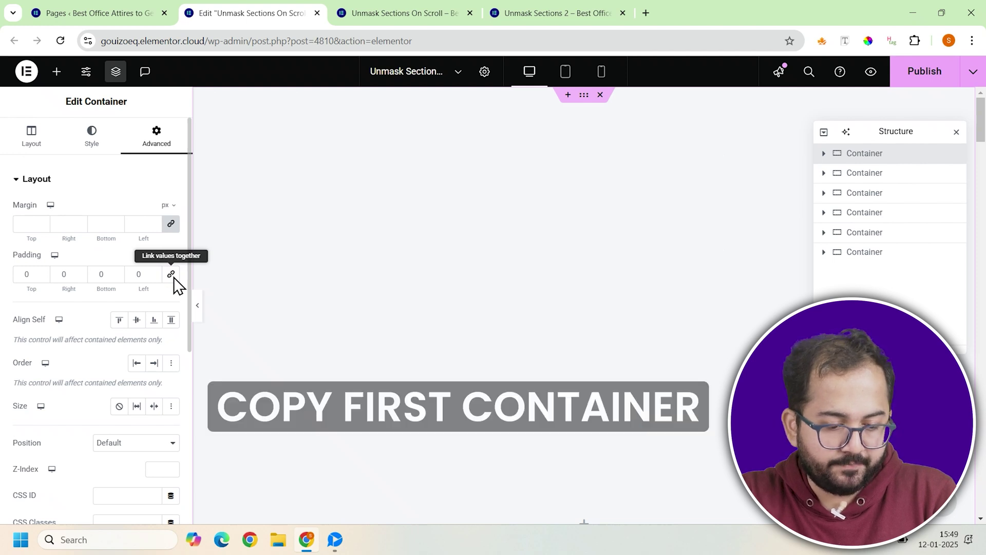
{"action": "left_click", "coordinate": [853, 174]}
{"action": "right_click", "coordinate": [857, 176]}
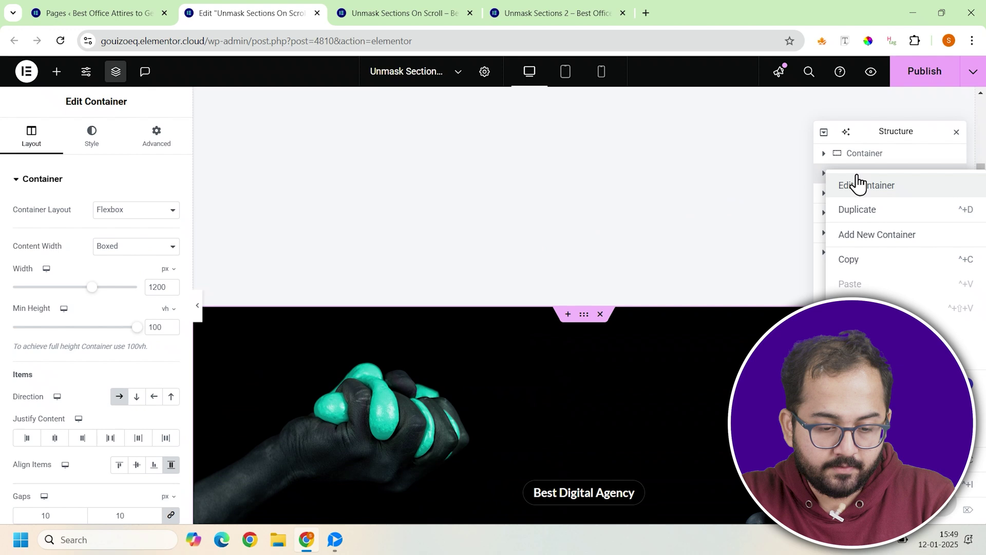
{"action": "left_click", "coordinate": [858, 267]}
{"action": "scroll", "coordinate": [692, 231], "scroll_direction": "up", "scroll_amount": 5}
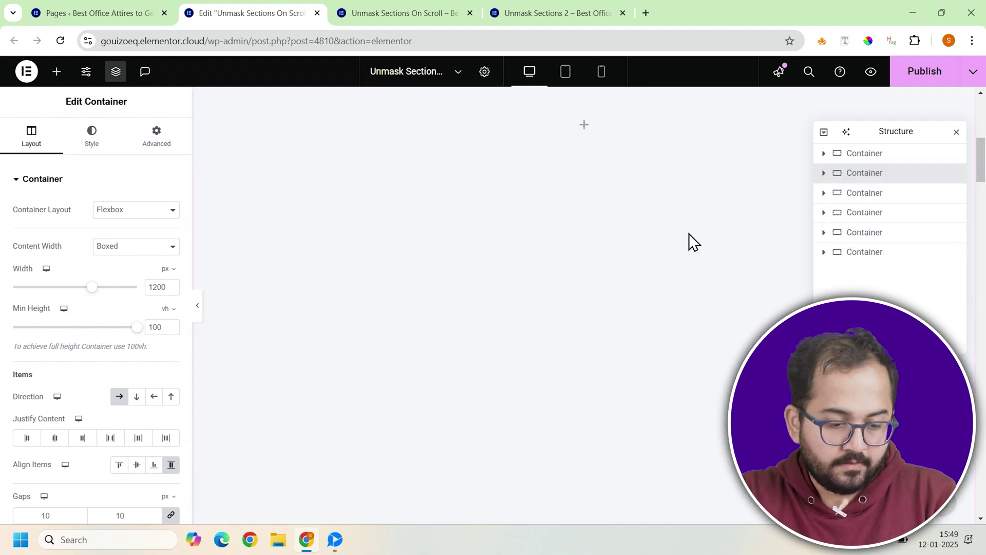
{"action": "right_click", "coordinate": [608, 284]}
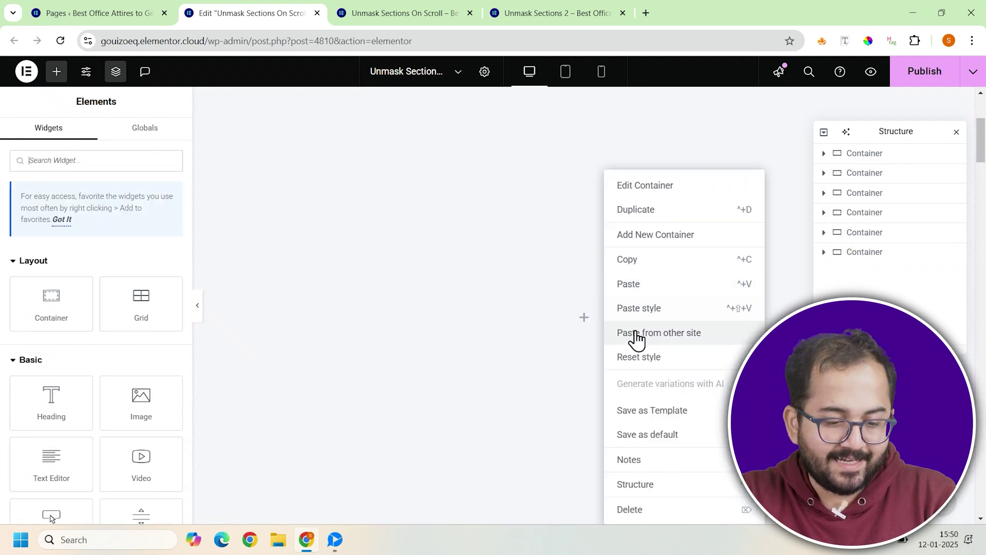
{"action": "left_click", "coordinate": [637, 284]}
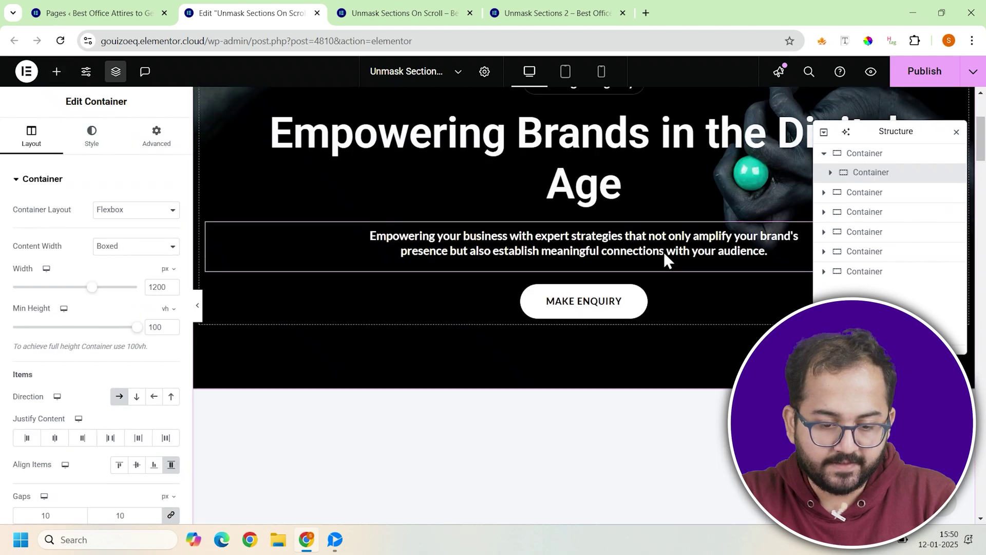
- Edit the outer 200 vh container's z-index value in its Advanced settings
{"action": "scroll", "coordinate": [138, 369], "scroll_direction": "down", "scroll_amount": 2}
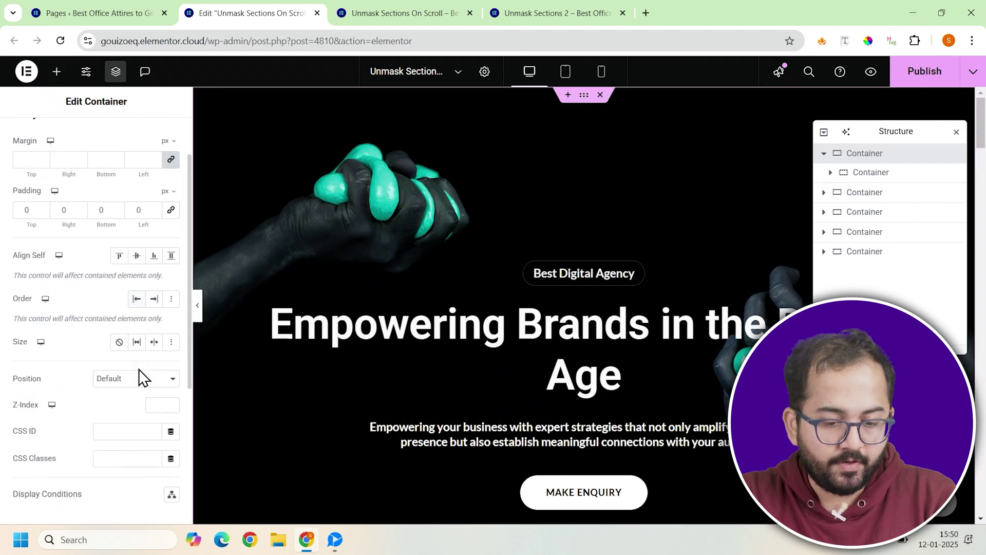
{"action": "left_click", "coordinate": [159, 404]}
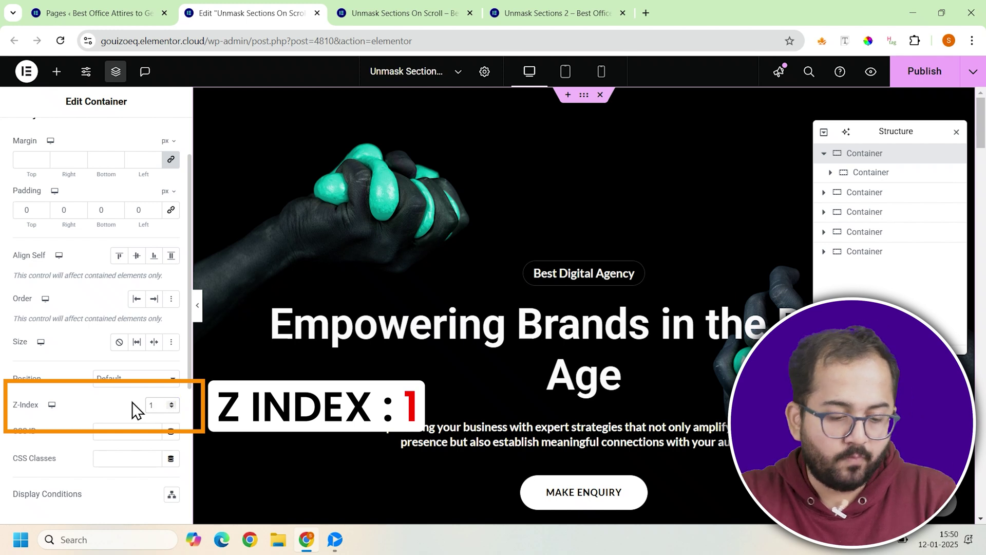
{"action": "left_click", "coordinate": [851, 162]}
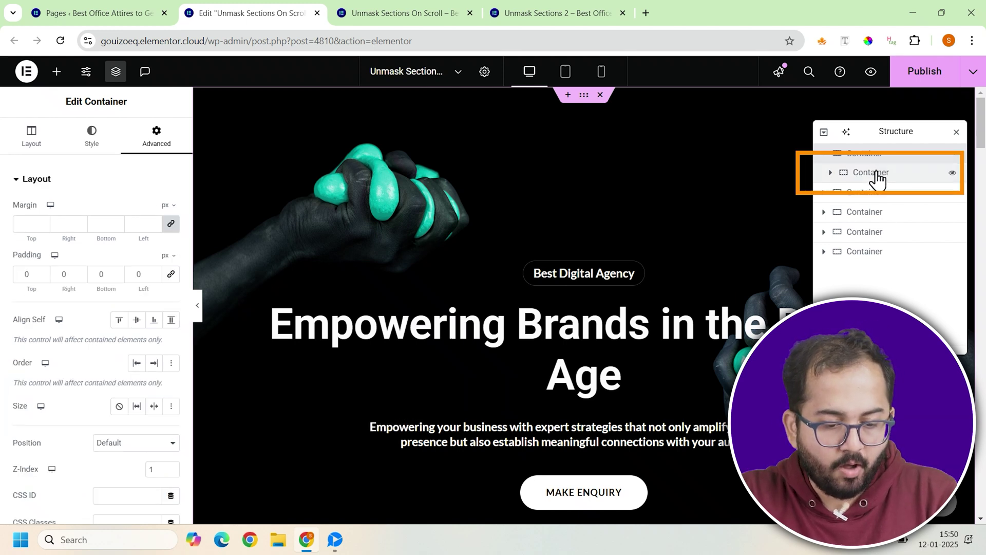
- Make the inner pasted hero container sticky to the top on desktop, tablet and mobile, staying in column
{"action": "left_click", "coordinate": [875, 175]}
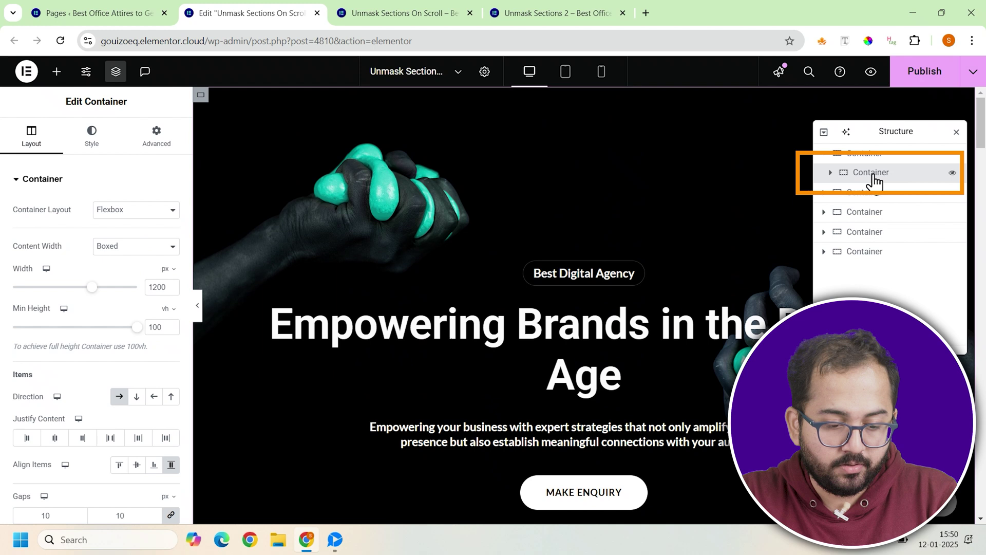
{"action": "left_click", "coordinate": [169, 143]}
{"action": "scroll", "coordinate": [156, 272], "scroll_direction": "down", "scroll_amount": 3}
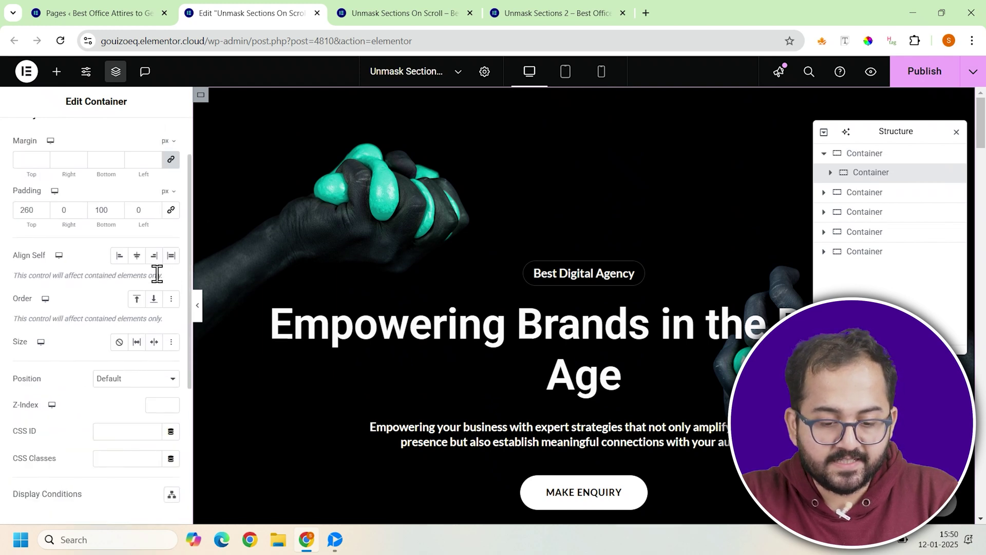
{"action": "scroll", "coordinate": [156, 273], "scroll_direction": "down", "scroll_amount": 2}
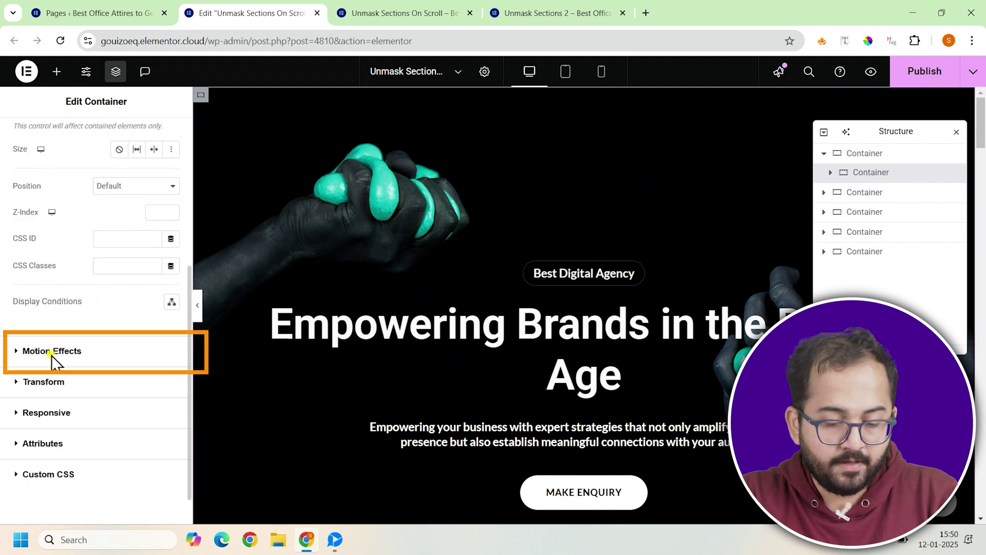
{"action": "left_click", "coordinate": [52, 352]}
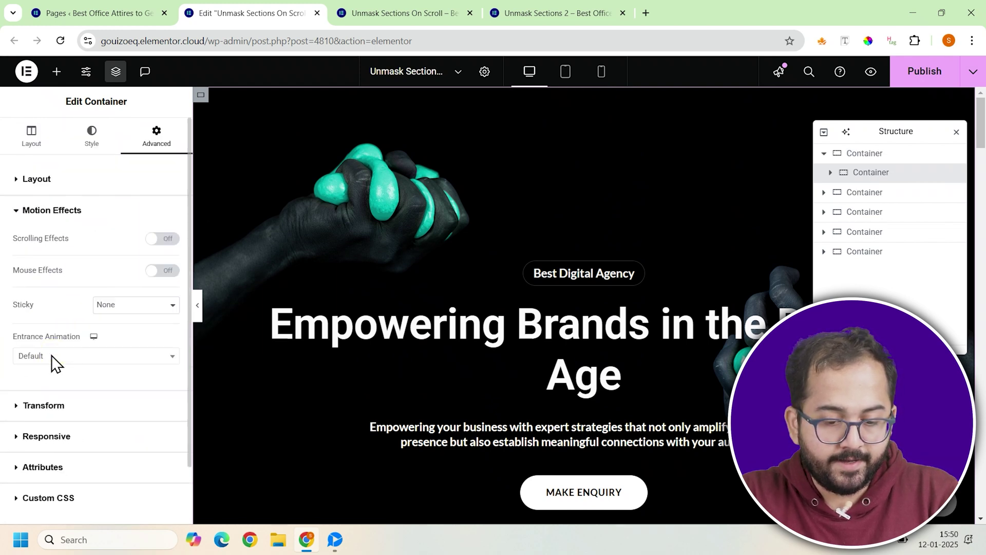
{"action": "left_click", "coordinate": [150, 318]}
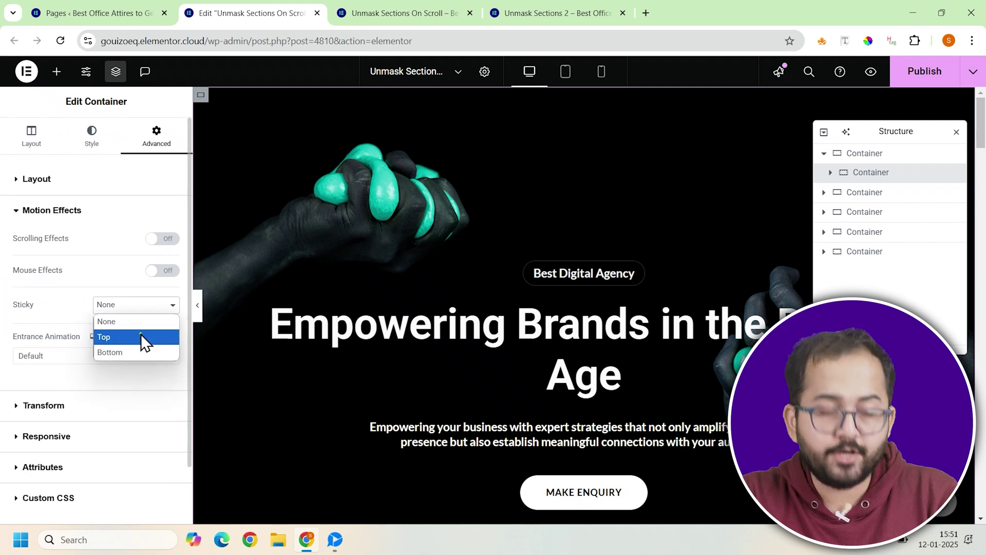
{"action": "left_click", "coordinate": [140, 334]}
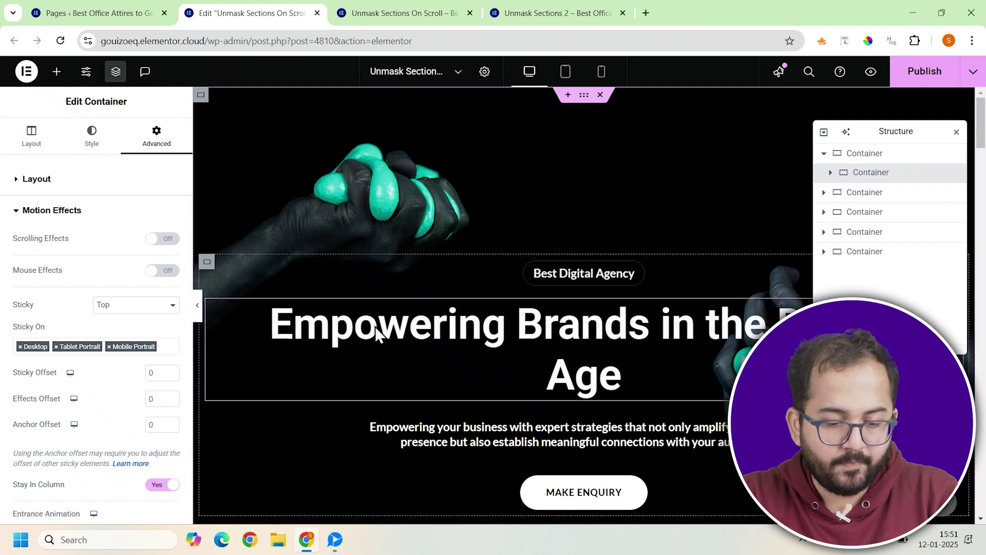
{"action": "scroll", "coordinate": [377, 326], "scroll_direction": "down", "scroll_amount": 3}
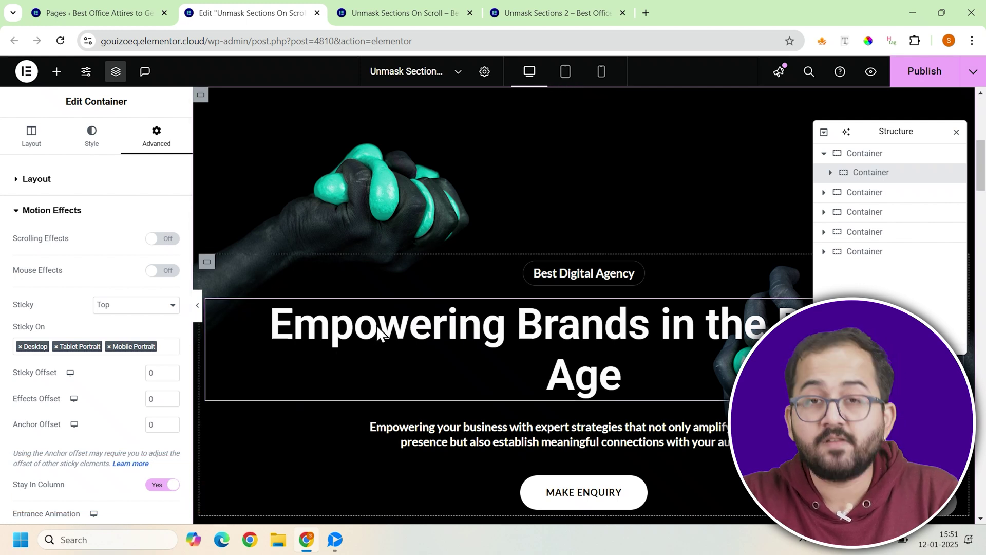
{"action": "scroll", "coordinate": [377, 325], "scroll_direction": "up", "scroll_amount": 3}
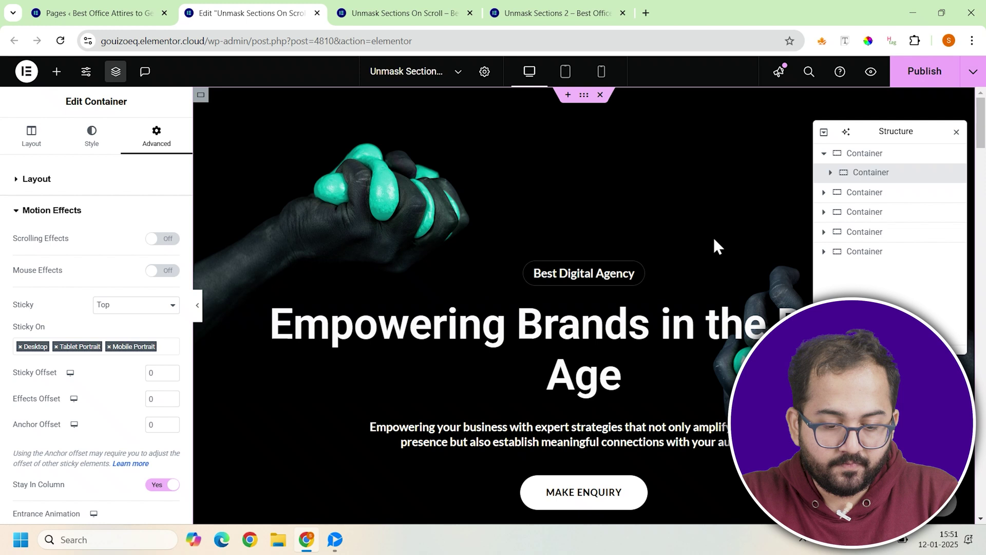
- Give the Services container a -700 px top margin
{"action": "left_click", "coordinate": [848, 197]}
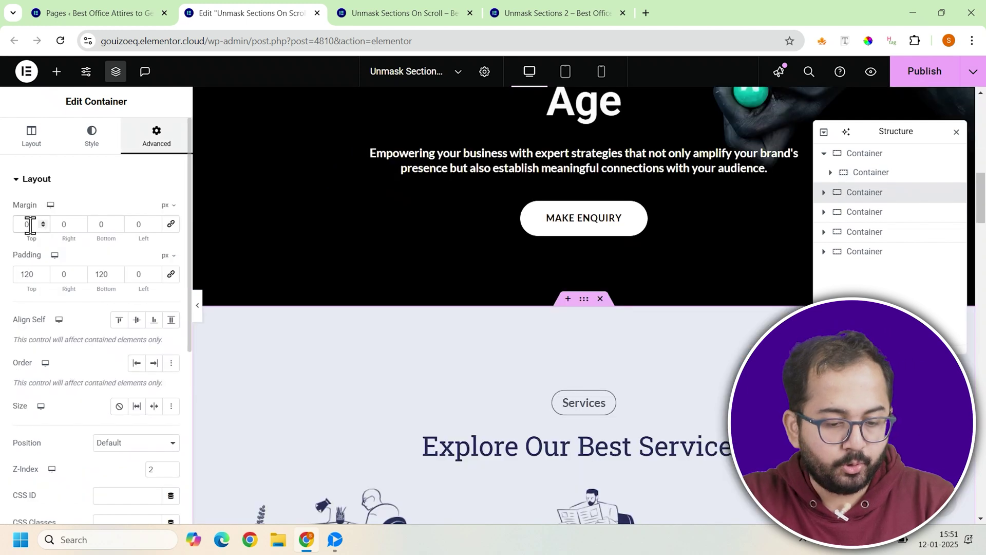
{"action": "double_click", "coordinate": [27, 224]}
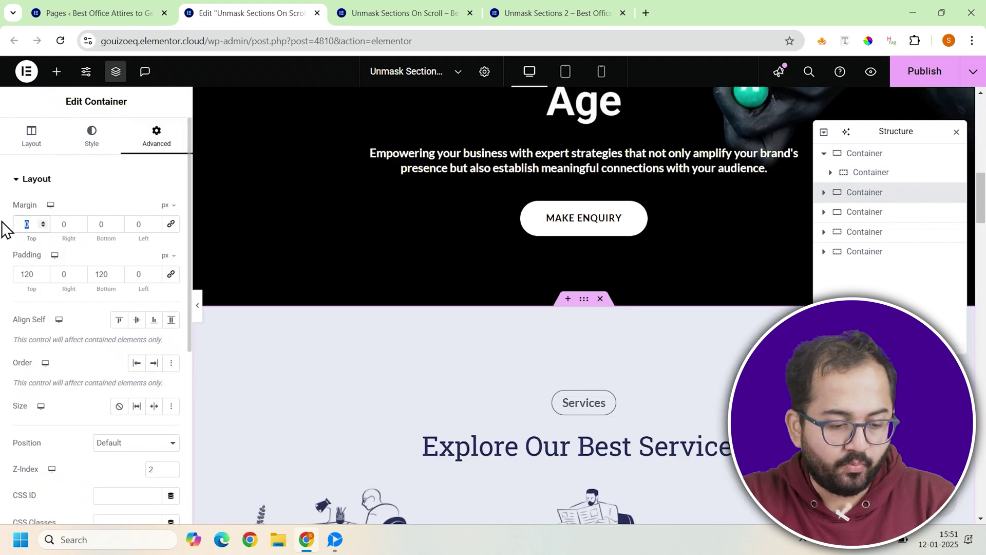
{"action": "type", "text": "700"}
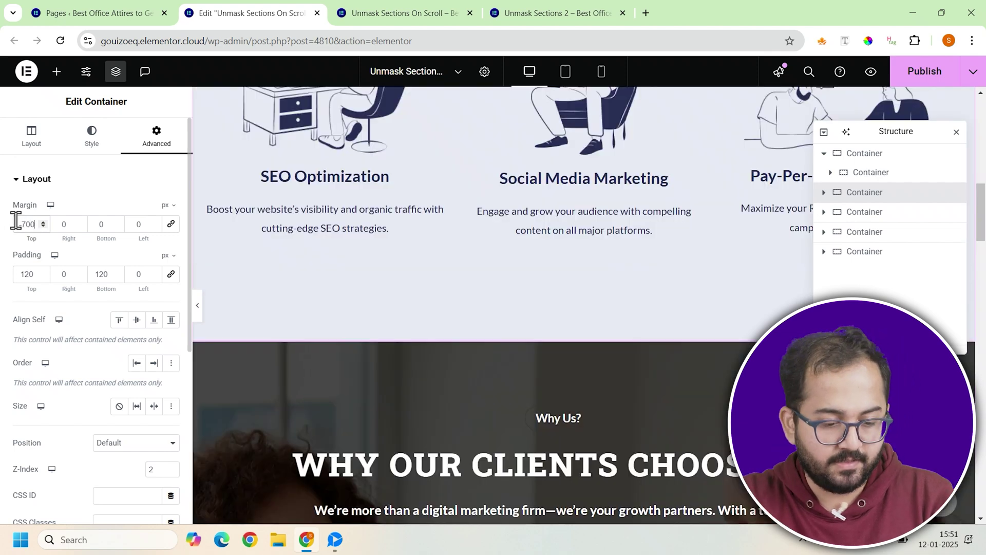
{"action": "left_click", "coordinate": [16, 224]}
{"action": "type", "text": "-"}
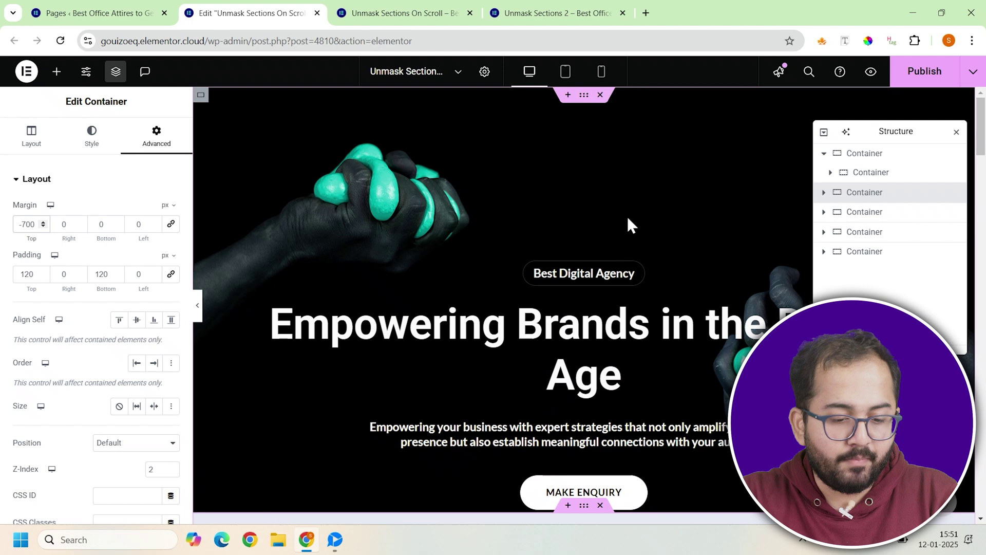
{"action": "scroll", "coordinate": [392, 348], "scroll_direction": "down", "scroll_amount": 3}
{"action": "scroll", "coordinate": [176, 398], "scroll_direction": "down", "scroll_amount": 1}
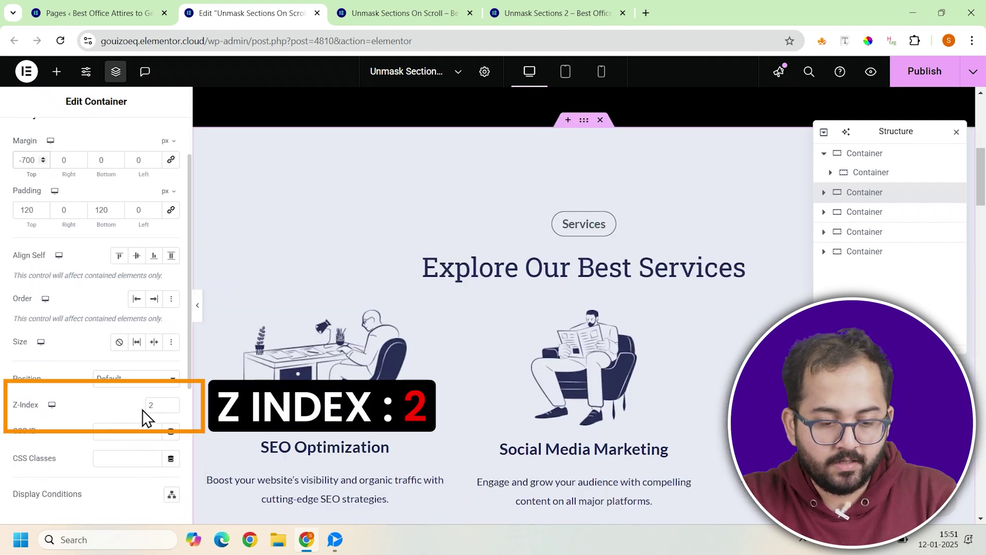
- Publish the page and scroll through the preview to check the slide-over effect
{"action": "left_click", "coordinate": [917, 78]}
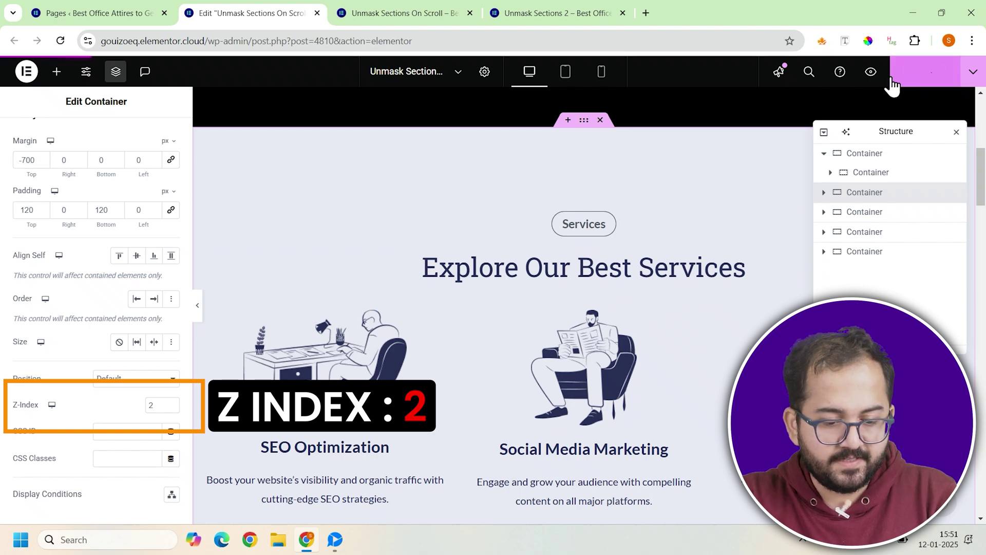
{"action": "left_click", "coordinate": [873, 77]}
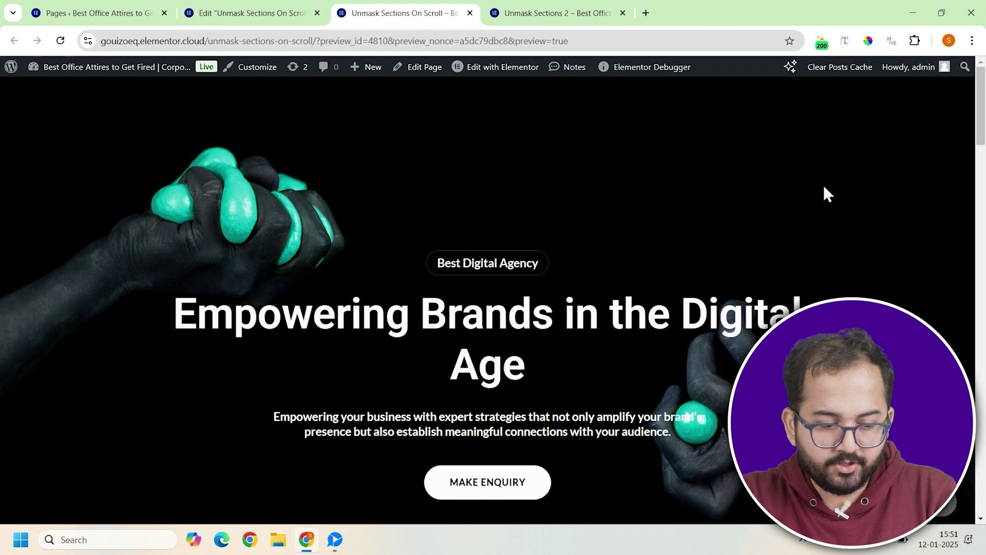
{"action": "scroll", "coordinate": [823, 188], "scroll_direction": "down", "scroll_amount": 2}
{"action": "scroll", "coordinate": [824, 187], "scroll_direction": "down", "scroll_amount": 5}
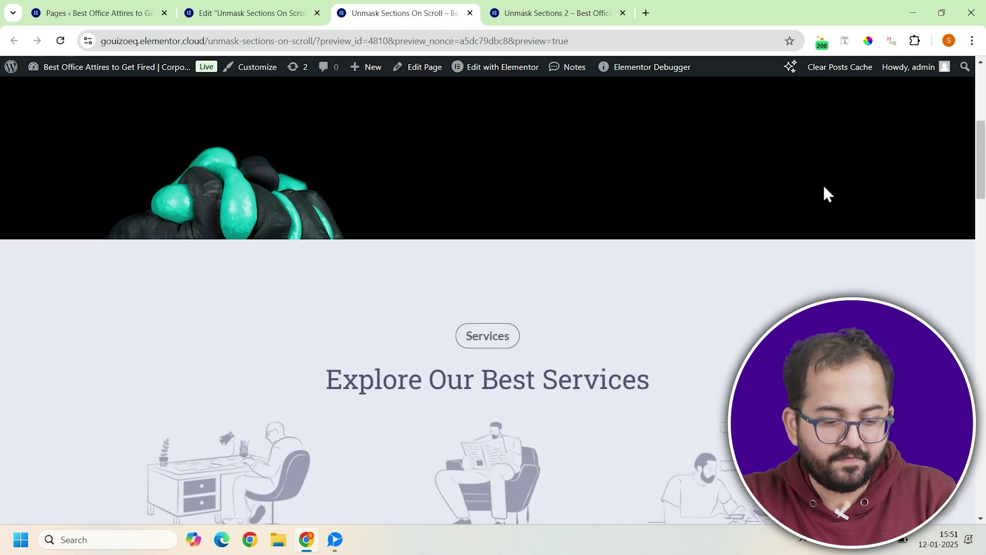
{"action": "scroll", "coordinate": [824, 188], "scroll_direction": "up", "scroll_amount": 5}
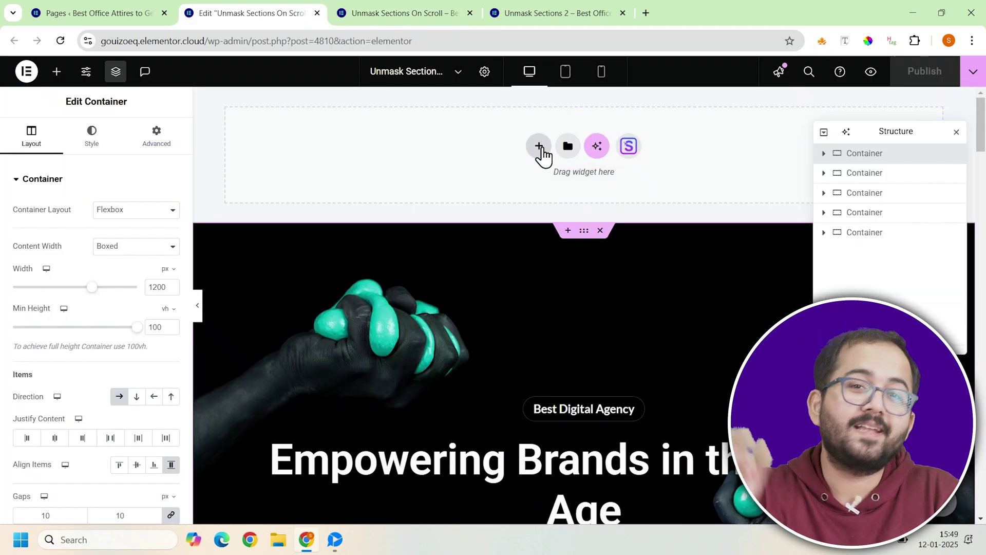
- Move the Why Us container into third place with -700 px top and bottom margins and z-index 1
{"action": "left_click", "coordinate": [539, 147]}
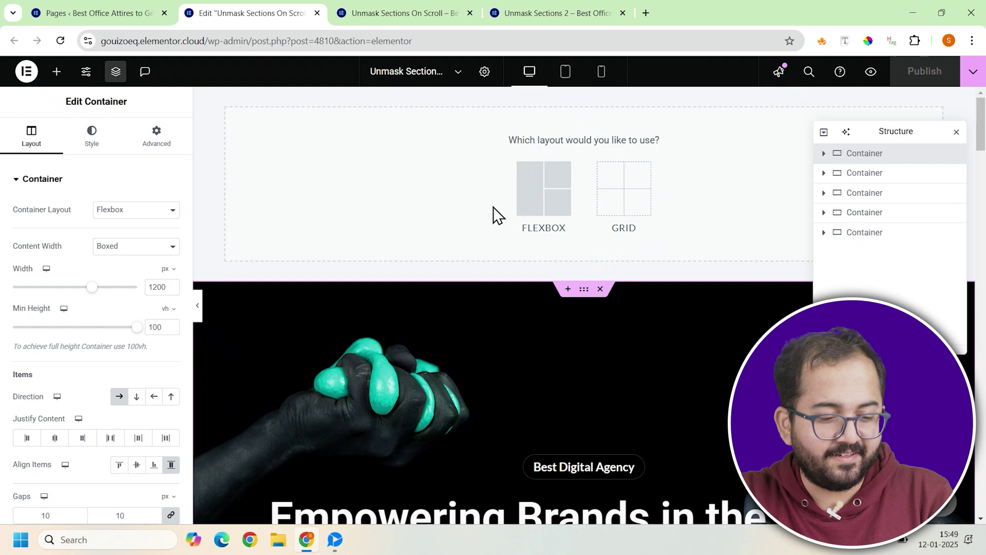
{"action": "left_click", "coordinate": [529, 202]}
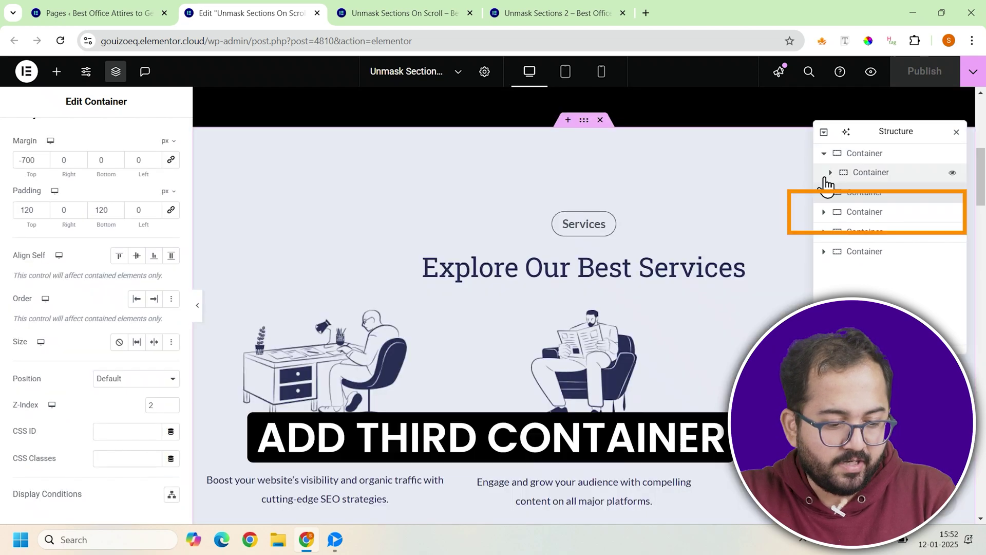
{"action": "left_click_drag", "start_coordinate": [823, 181], "coordinate": [860, 222]}
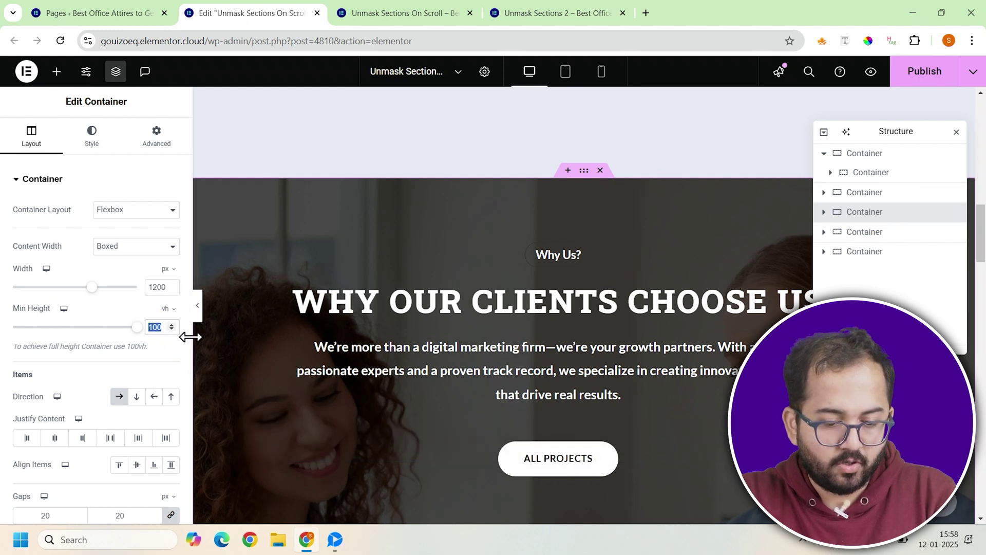
{"action": "type", "text": "0"}
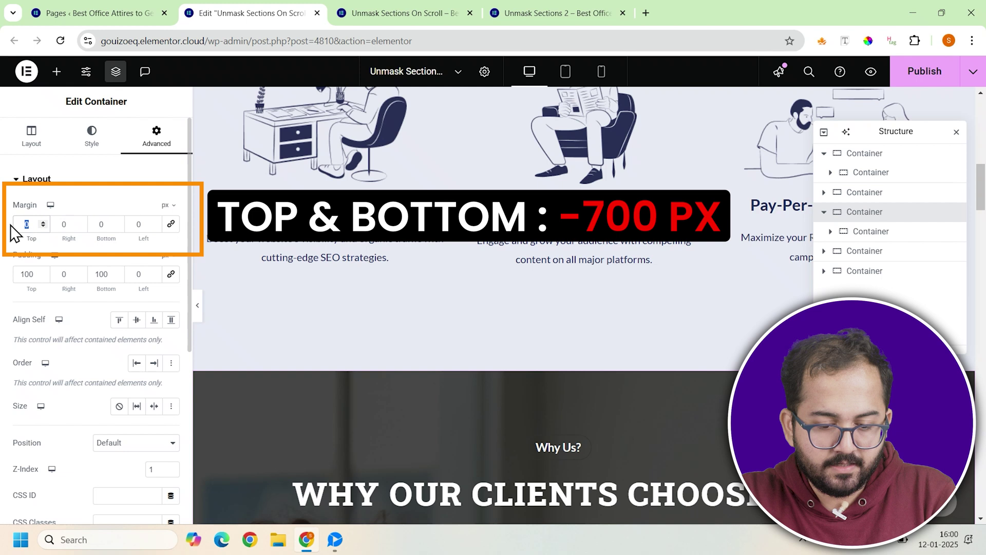
{"action": "type", "text": "-"}
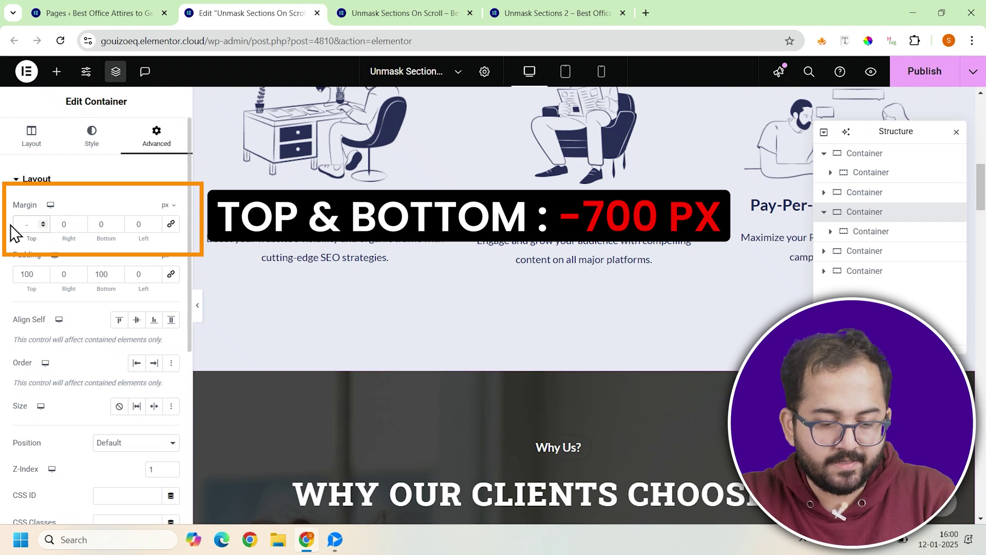
{"action": "type", "text": "700"}
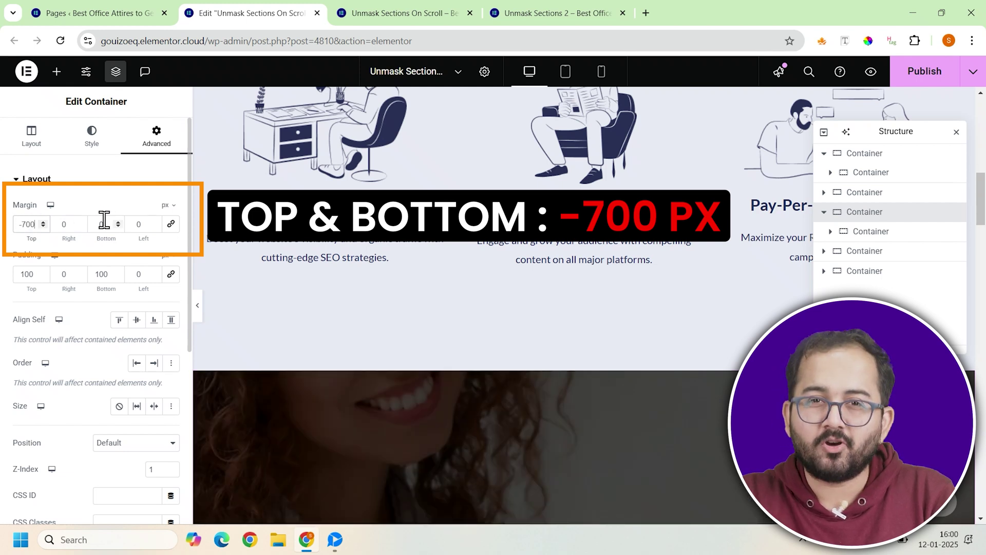
{"action": "type", "text": "-"}
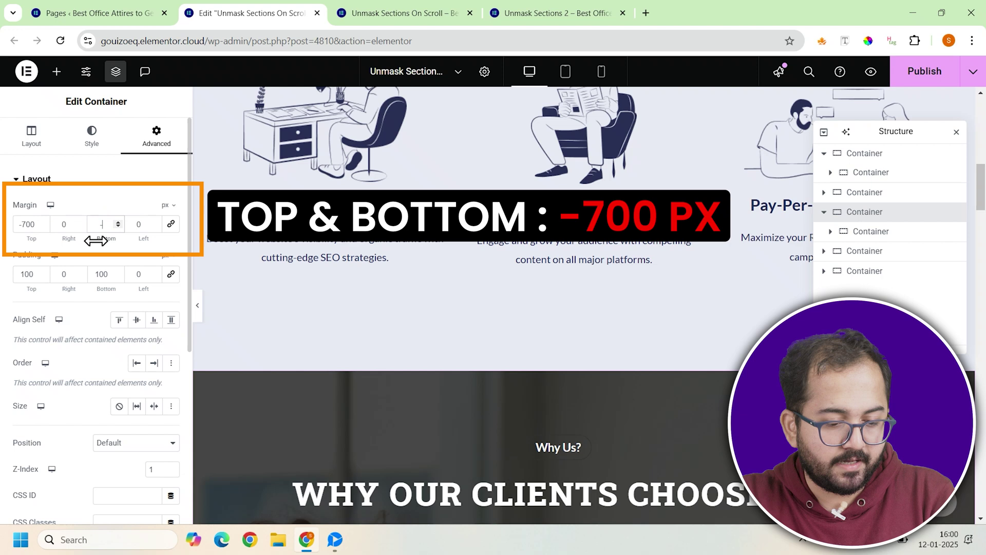
{"action": "type", "text": "7"}
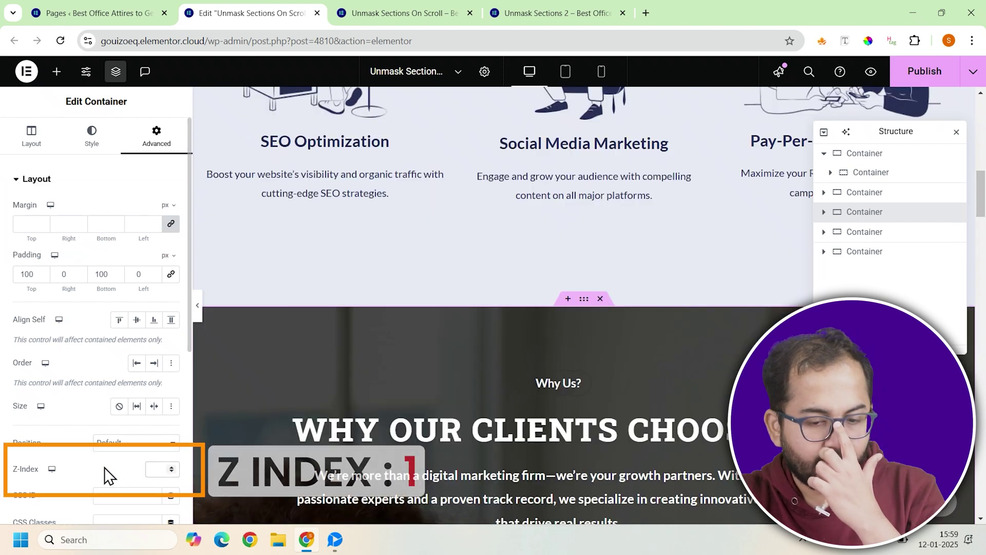
{"action": "left_click", "coordinate": [172, 466]}
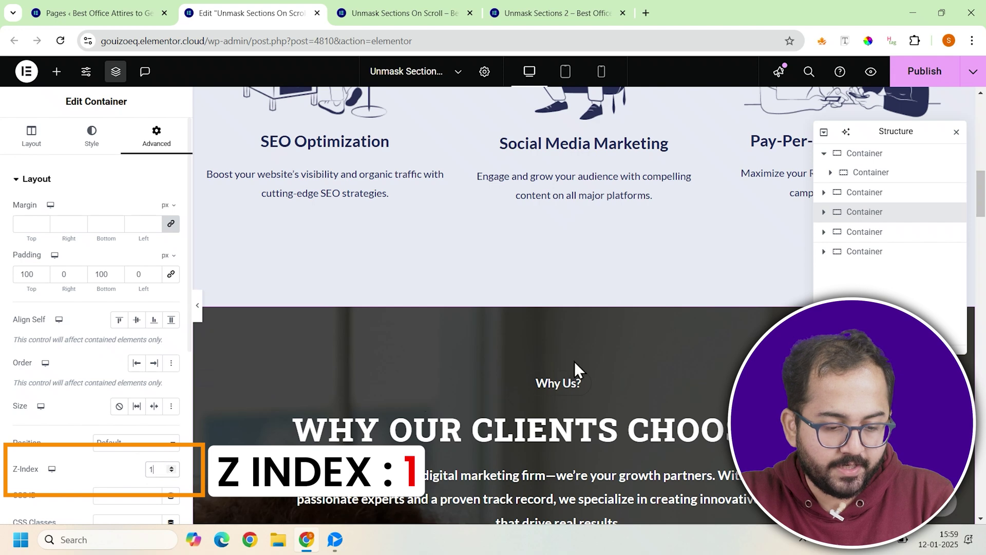
{"action": "left_click", "coordinate": [824, 213]}
- Make the Why Us inner container sticky to the top on desktop, tablet and mobile
{"action": "left_click", "coordinate": [857, 231]}
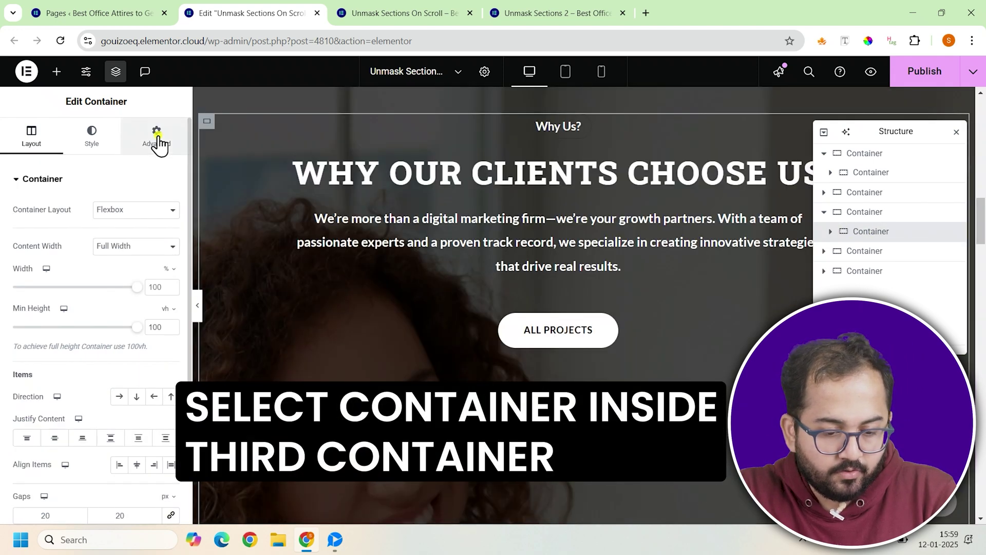
{"action": "left_click", "coordinate": [157, 140]}
{"action": "scroll", "coordinate": [138, 356], "scroll_direction": "down", "scroll_amount": 3}
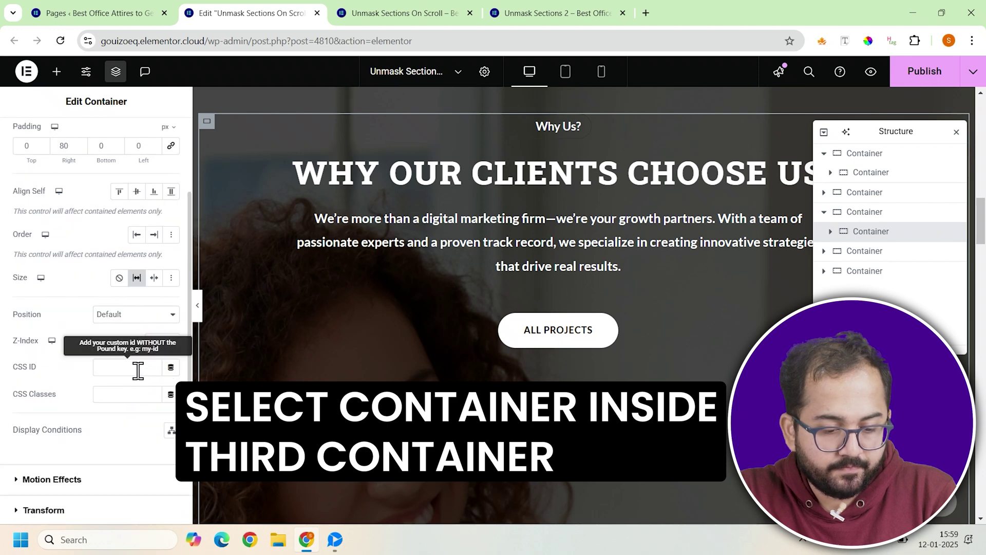
{"action": "scroll", "coordinate": [83, 370], "scroll_direction": "down", "scroll_amount": 2}
{"action": "left_click", "coordinate": [26, 353]}
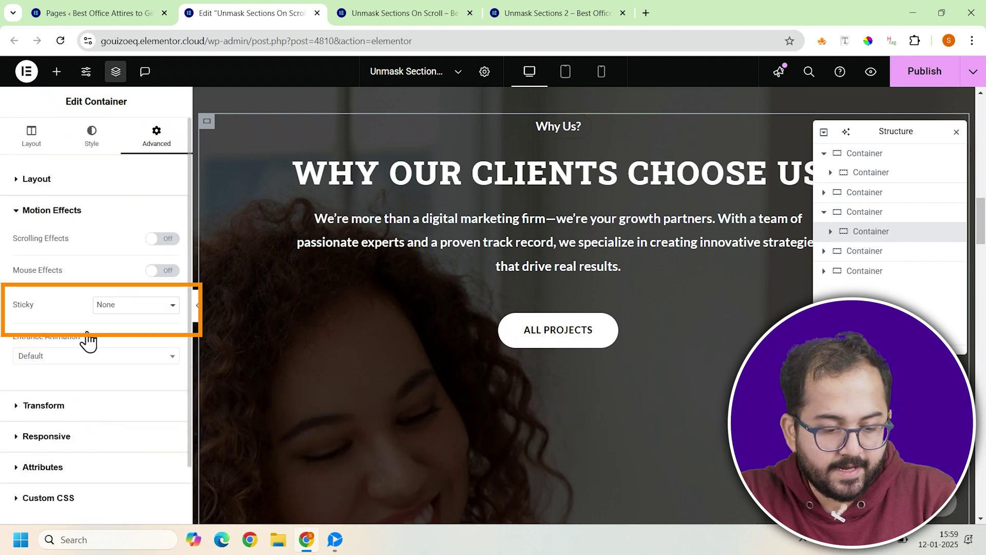
{"action": "left_click", "coordinate": [165, 308]}
{"action": "left_click", "coordinate": [151, 333]}
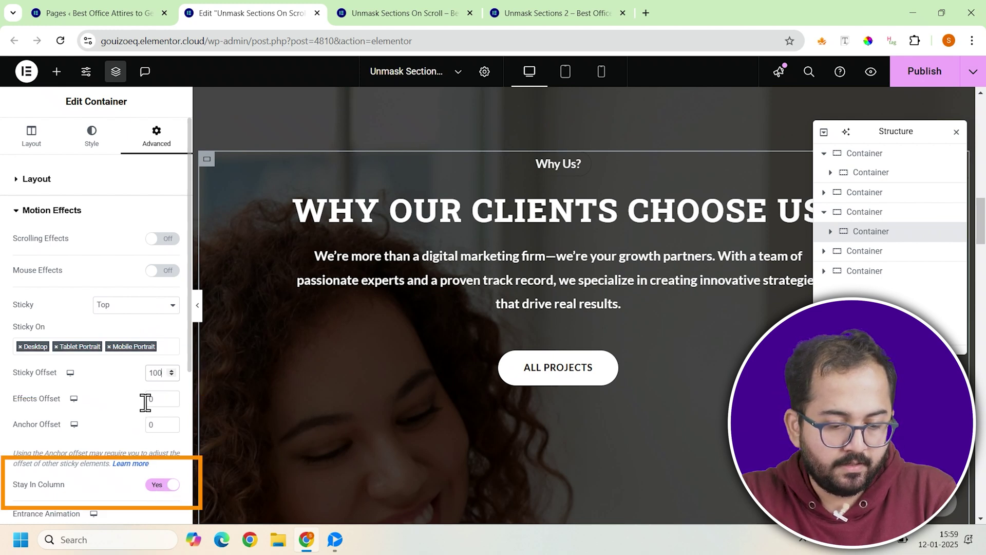
- Publish the update and scroll the preview to watch Services and Why Us slide over the hero
{"action": "left_click", "coordinate": [910, 74]}
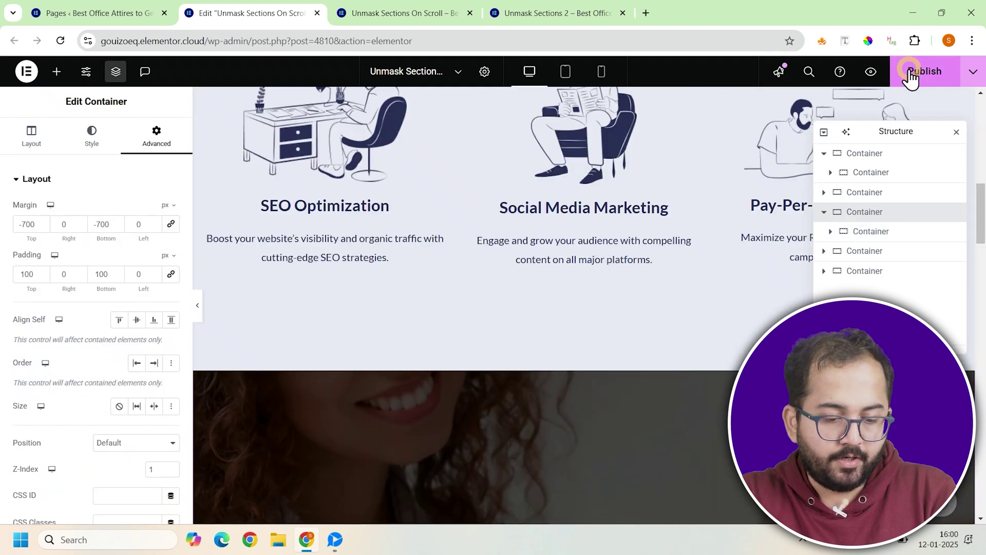
{"action": "key", "text": "ctrl+Tab"}
{"action": "scroll", "coordinate": [737, 233], "scroll_direction": "down", "scroll_amount": 10}
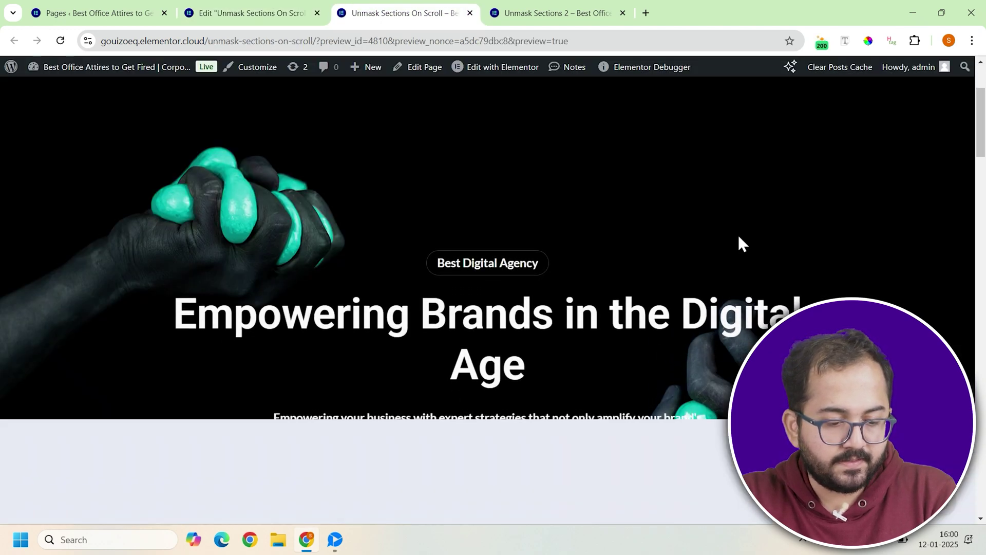
{"action": "scroll", "coordinate": [738, 235], "scroll_direction": "down", "scroll_amount": 6}
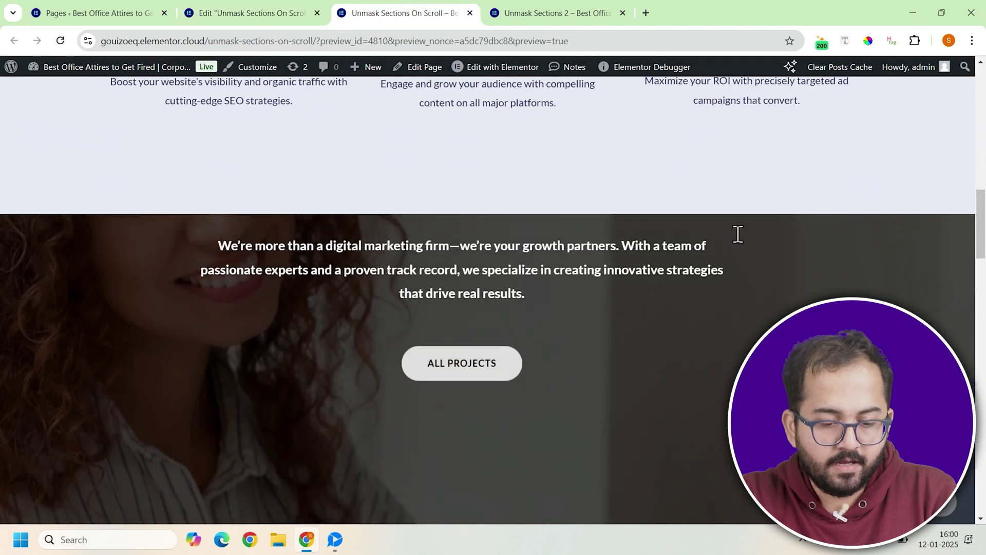
{"action": "scroll", "coordinate": [738, 236], "scroll_direction": "down", "scroll_amount": 2}
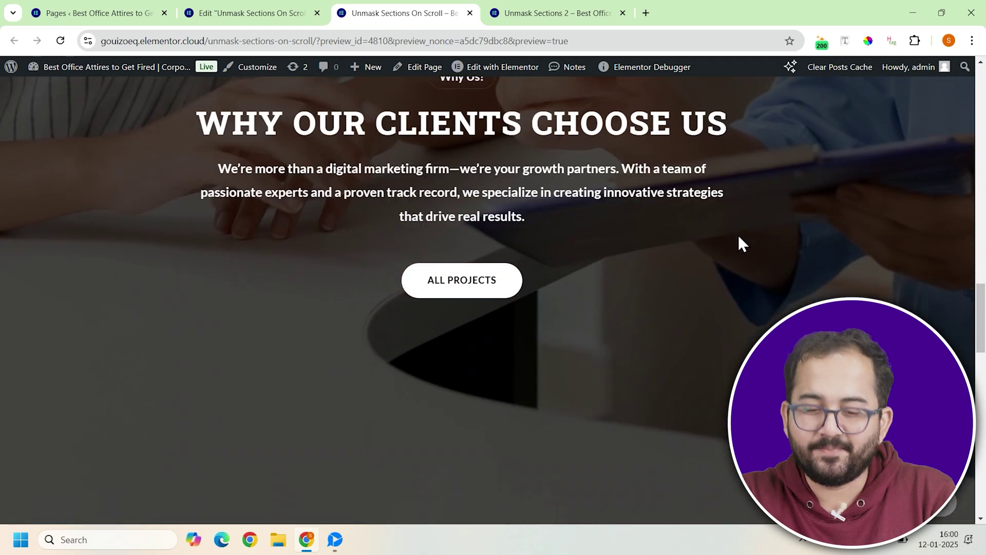
{"action": "scroll", "coordinate": [738, 235], "scroll_direction": "up", "scroll_amount": 2}
{"action": "scroll", "coordinate": [738, 235], "scroll_direction": "up", "scroll_amount": 3}
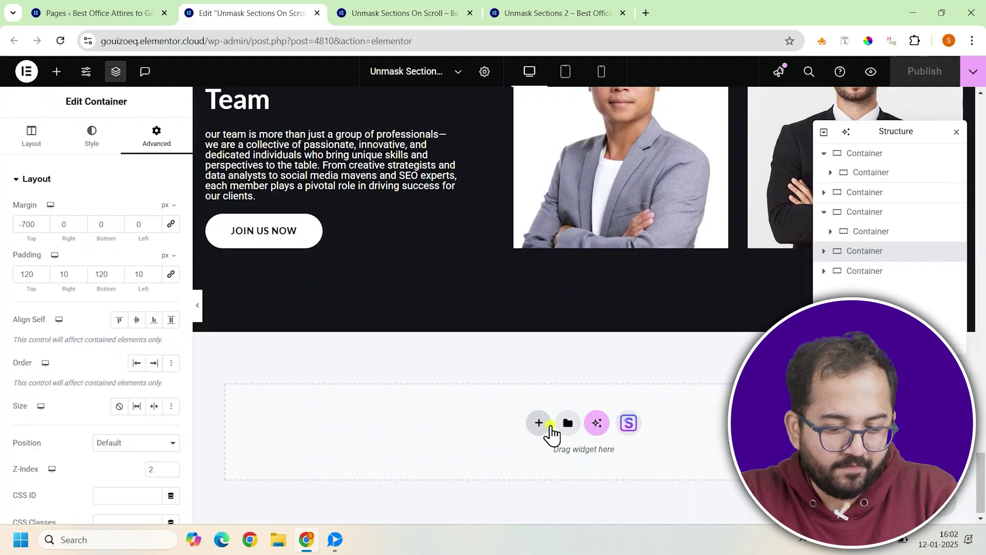
- Add a single-column Flexbox container below Team: Full Width, 200 vh minimum height, content justified to end
{"action": "left_click", "coordinate": [549, 427]}
{"action": "left_click", "coordinate": [544, 461]}
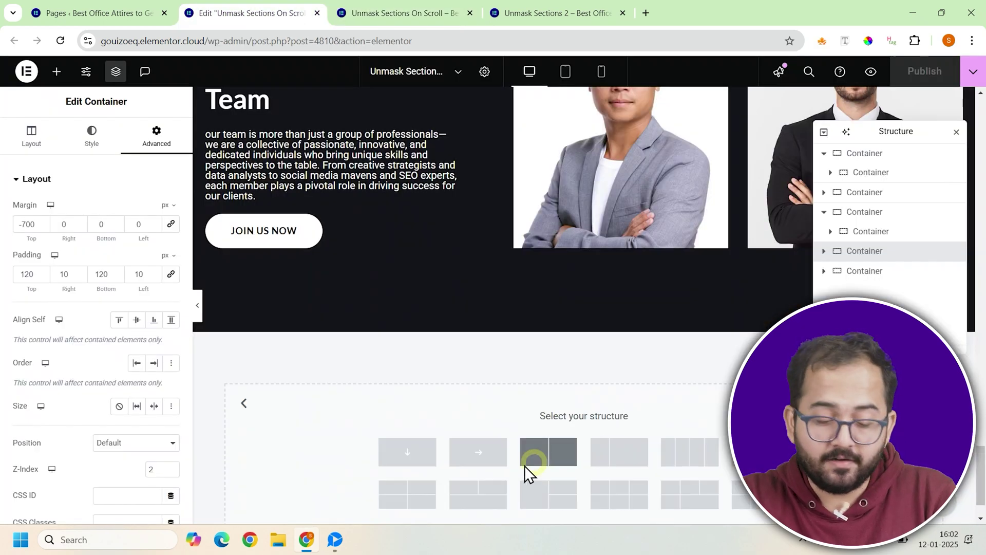
{"action": "left_click", "coordinate": [396, 451]}
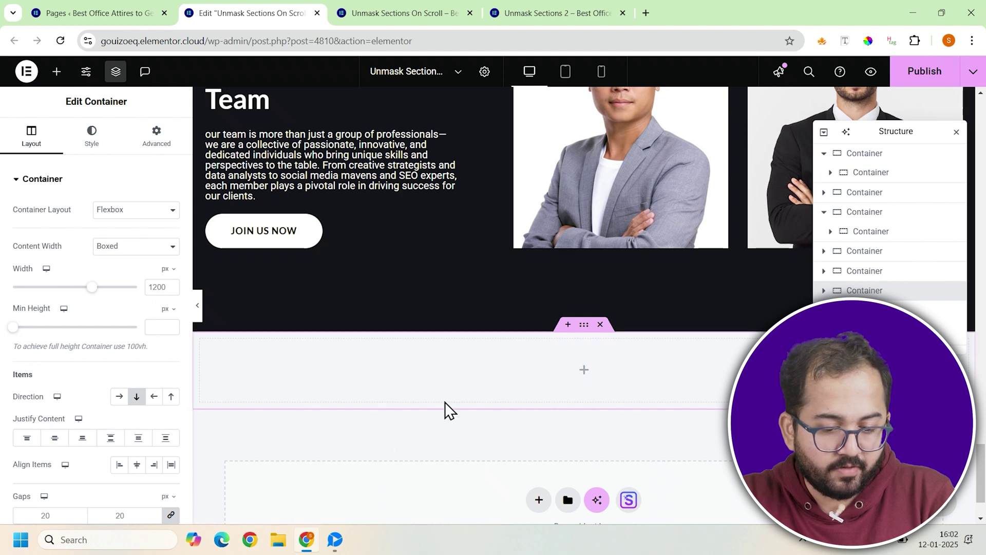
{"action": "left_click", "coordinate": [135, 246]}
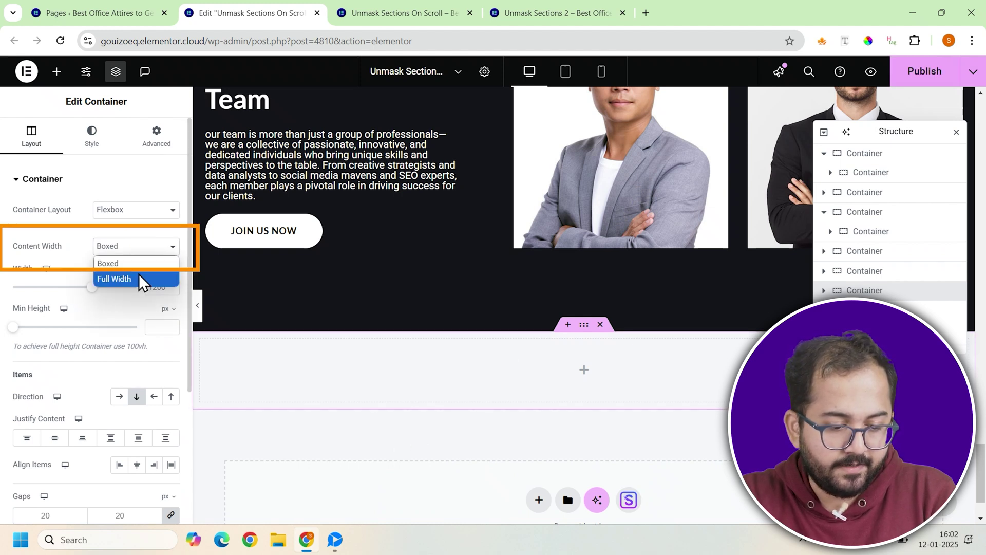
{"action": "left_click", "coordinate": [139, 278]}
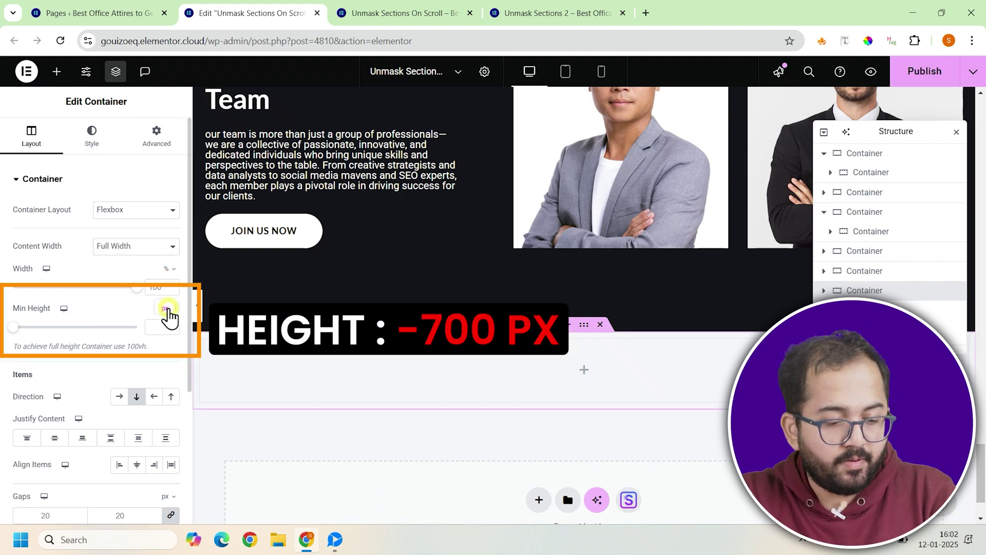
{"action": "type", "text": "200"}
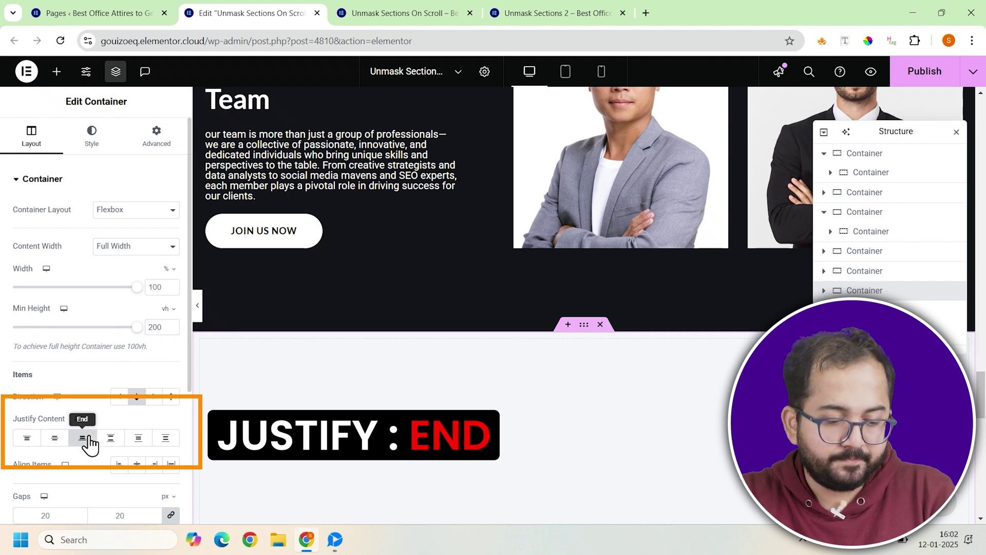
{"action": "left_click", "coordinate": [872, 280]}
- Copy the Our Team container and paste it into the tall empty container below
{"action": "left_click", "coordinate": [872, 280]}
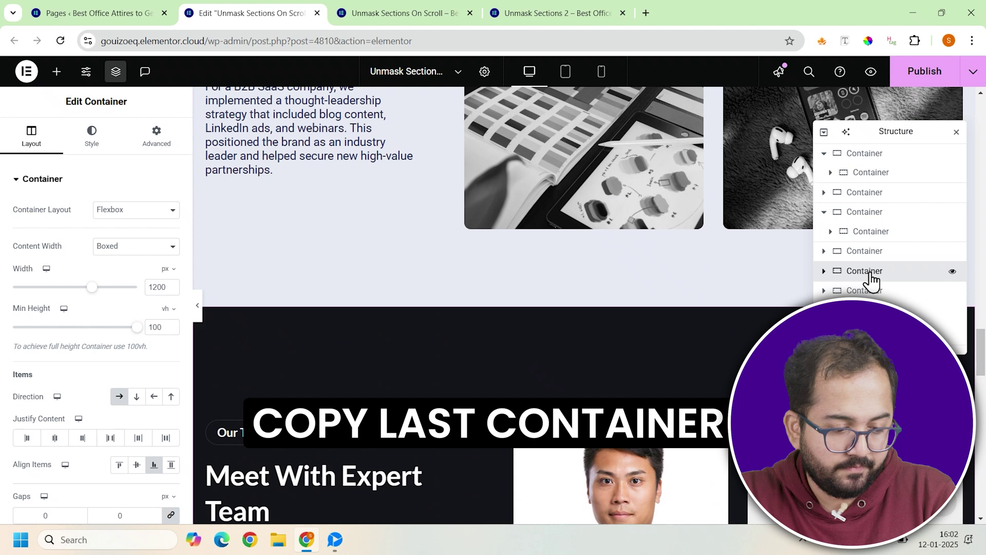
{"action": "right_click", "coordinate": [872, 280]}
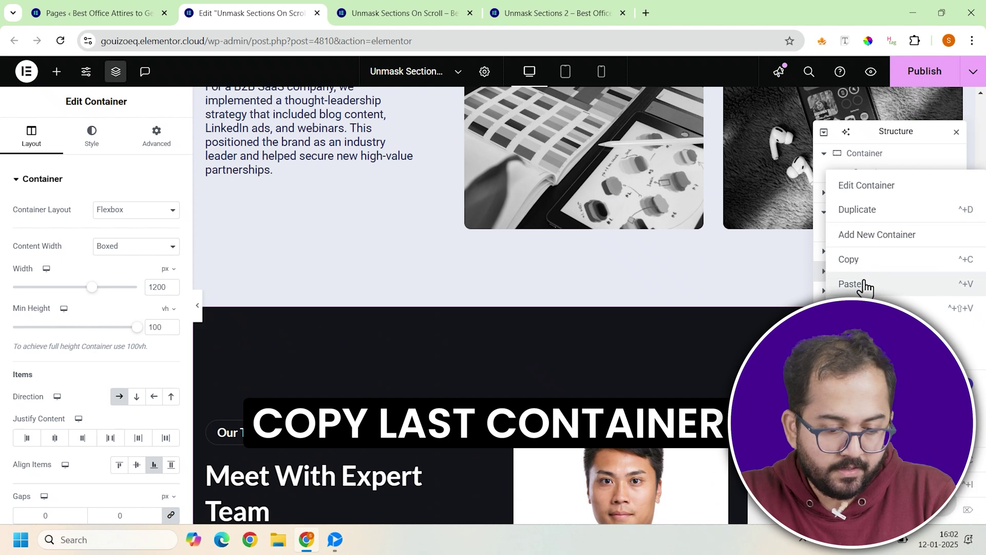
{"action": "left_click", "coordinate": [852, 260]}
{"action": "scroll", "coordinate": [666, 390], "scroll_direction": "down", "scroll_amount": 6}
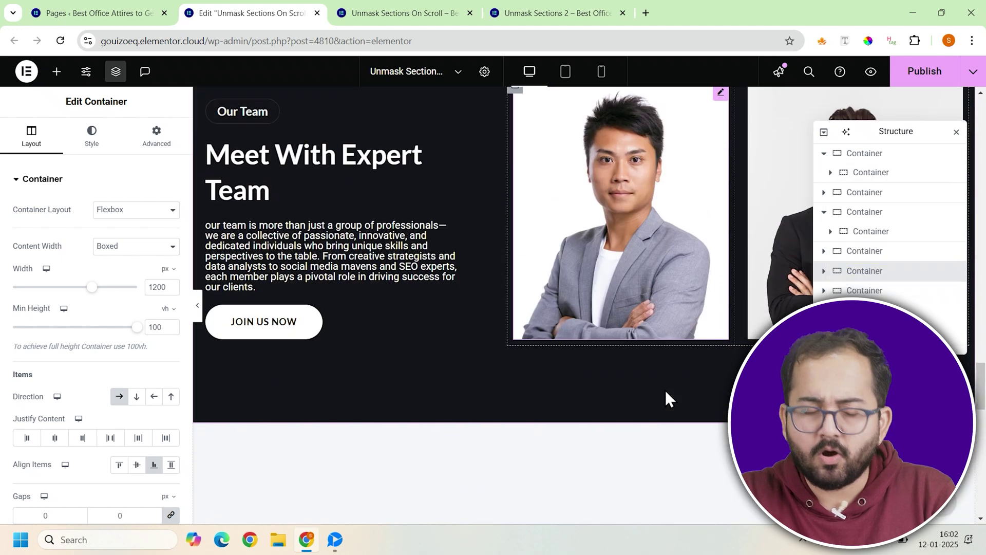
{"action": "scroll", "coordinate": [665, 396], "scroll_direction": "down", "scroll_amount": 5}
{"action": "right_click", "coordinate": [621, 383]}
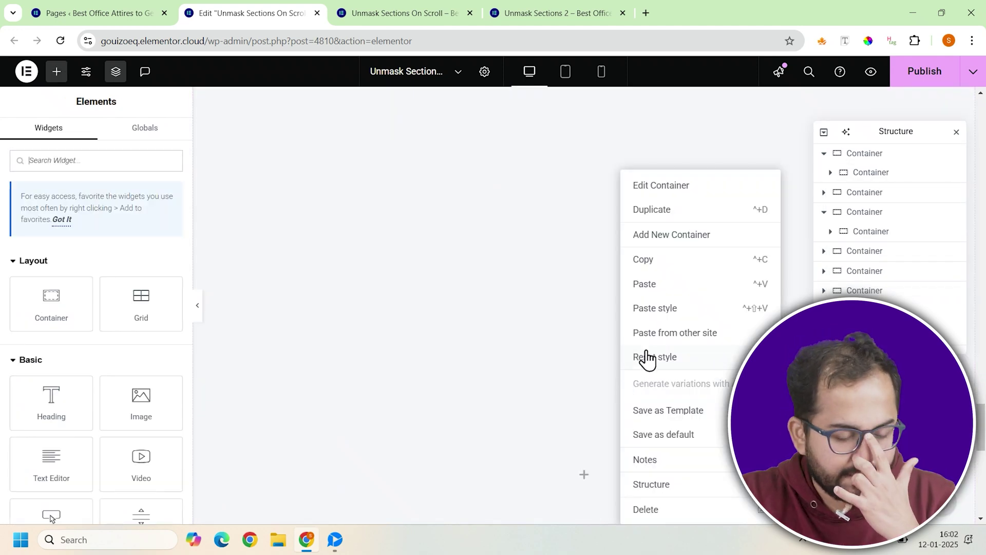
{"action": "left_click", "coordinate": [661, 286]}
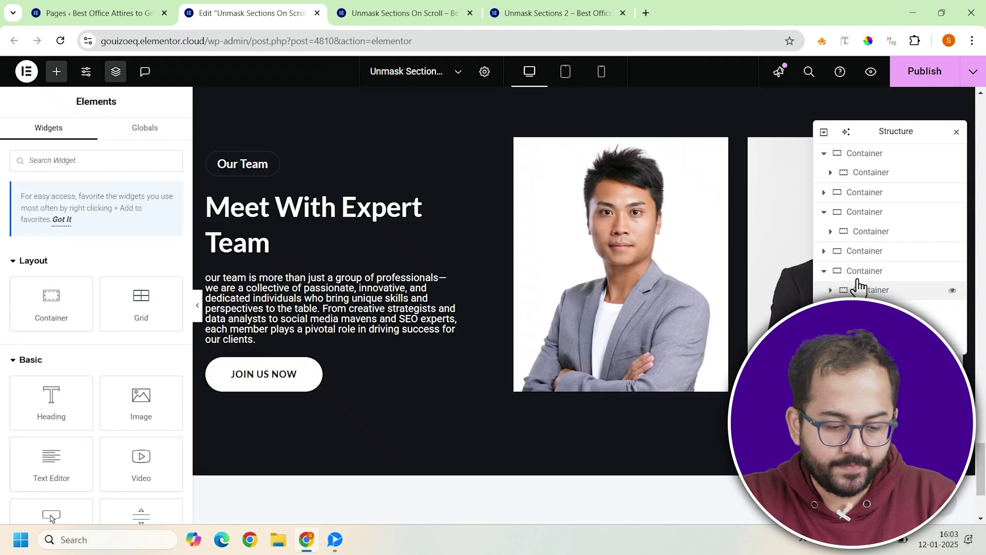
- Set the pasted Team container's z-index to 1
{"action": "left_click", "coordinate": [860, 271]}
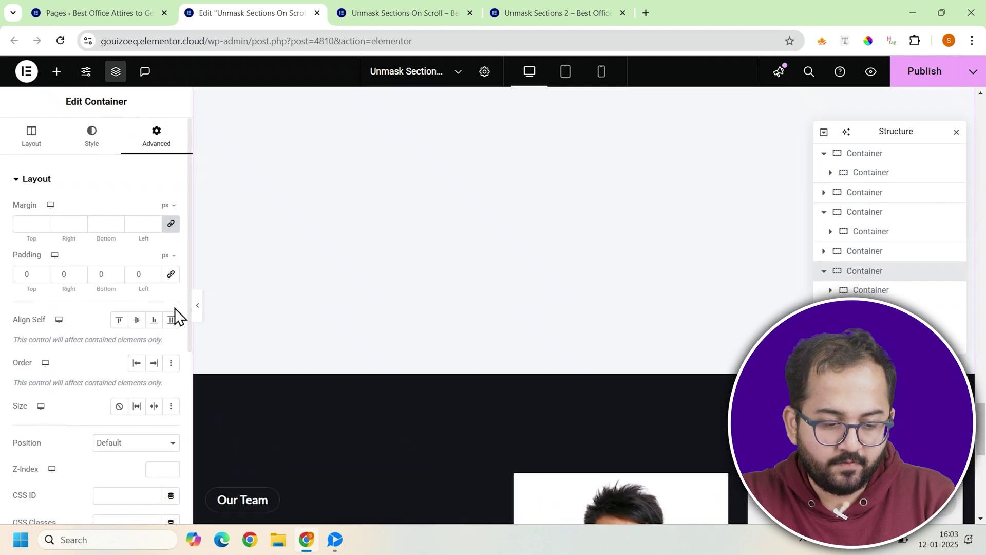
{"action": "scroll", "coordinate": [137, 380], "scroll_direction": "down", "scroll_amount": 1}
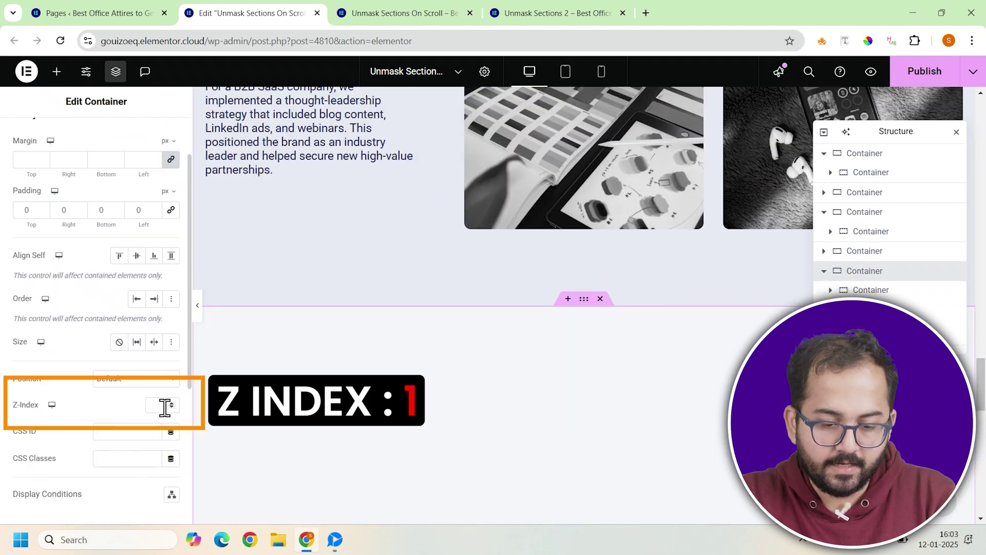
{"action": "left_click", "coordinate": [173, 404]}
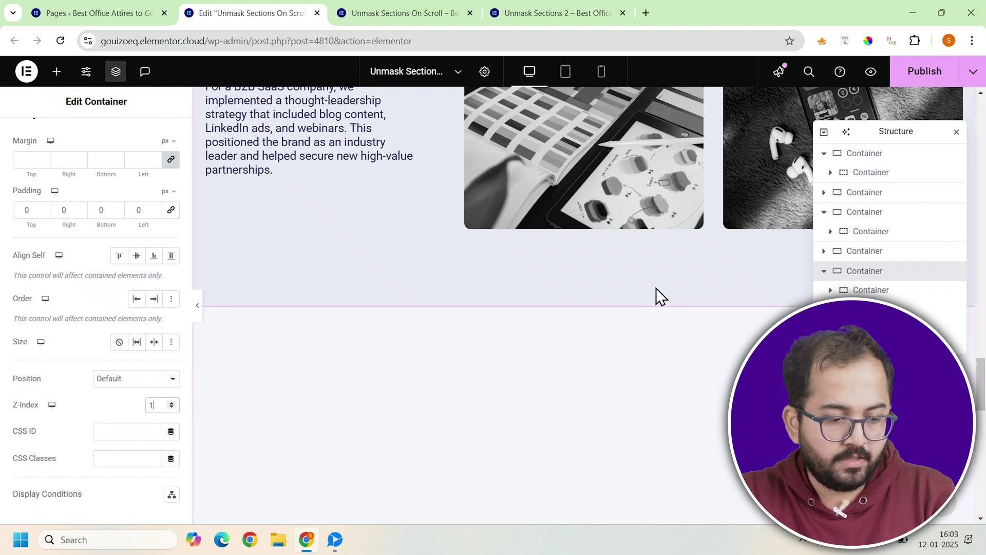
- Give the Why Our Clients Choose Us container 0 top margin and -700 px bottom margin, z-index 2
{"action": "left_click", "coordinate": [871, 253]}
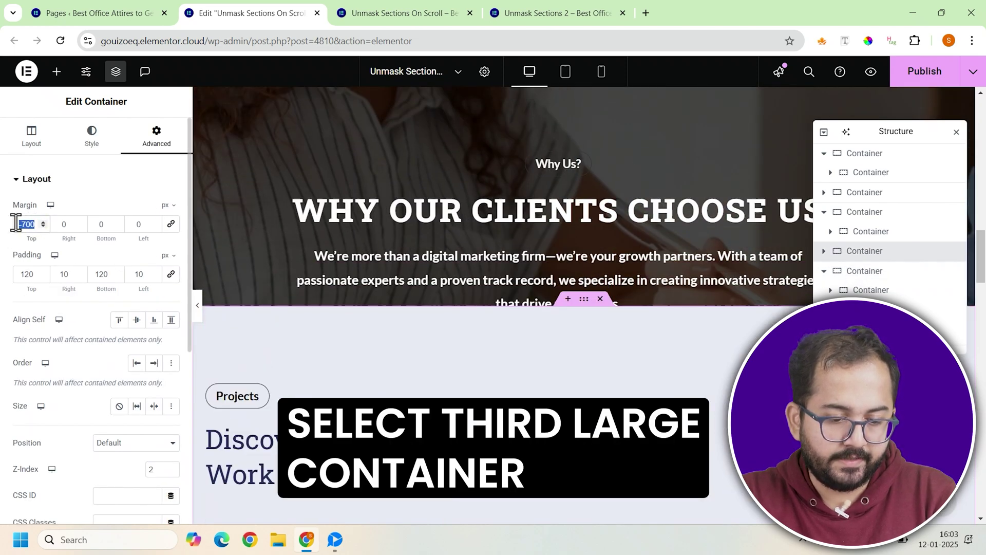
{"action": "type", "text": "0"}
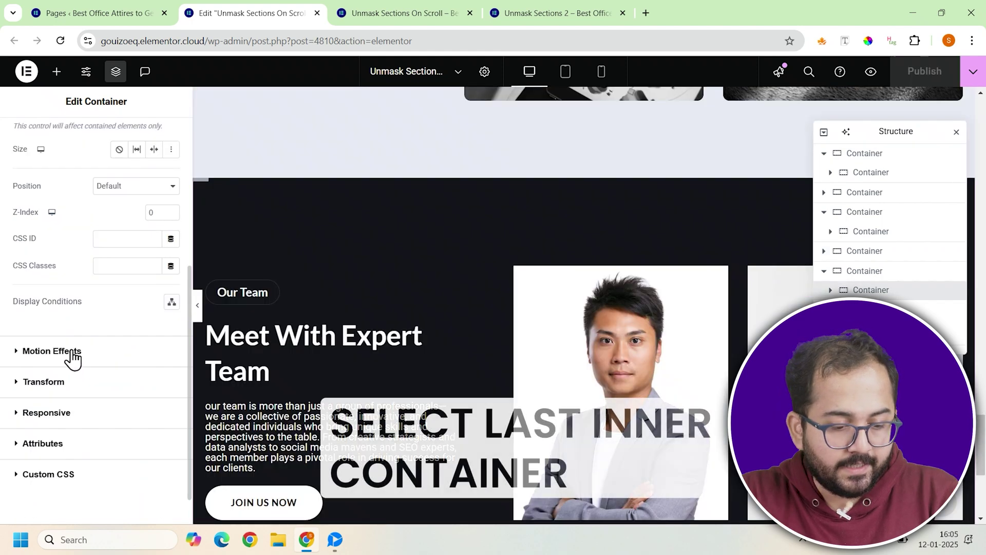
- Make the inner team container sticky at the bottom under Motion Effects
{"action": "left_click", "coordinate": [71, 354]}
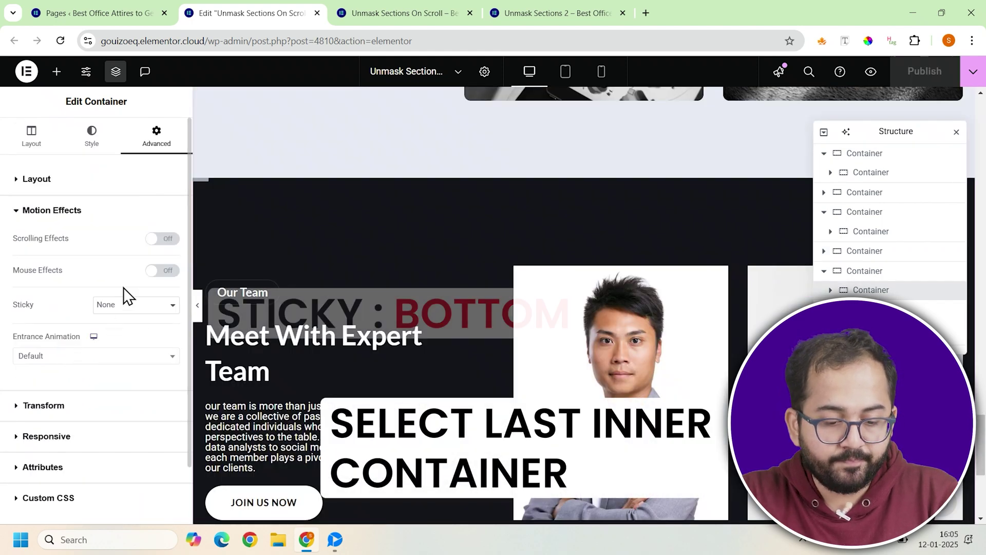
{"action": "left_click", "coordinate": [124, 305]}
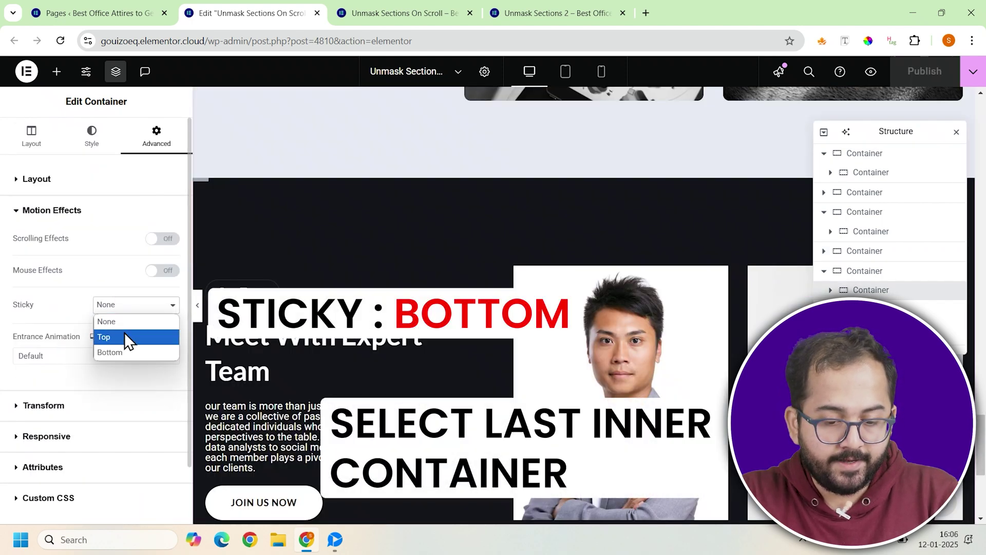
{"action": "left_click", "coordinate": [127, 352]}
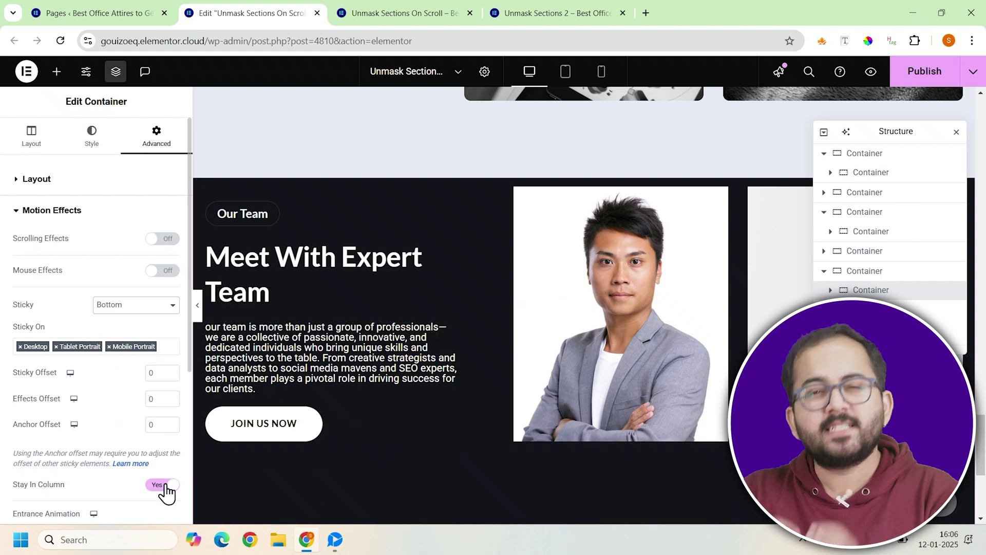
{"action": "scroll", "coordinate": [460, 334], "scroll_direction": "down", "scroll_amount": 1}
{"action": "scroll", "coordinate": [461, 334], "scroll_direction": "up", "scroll_amount": 10}
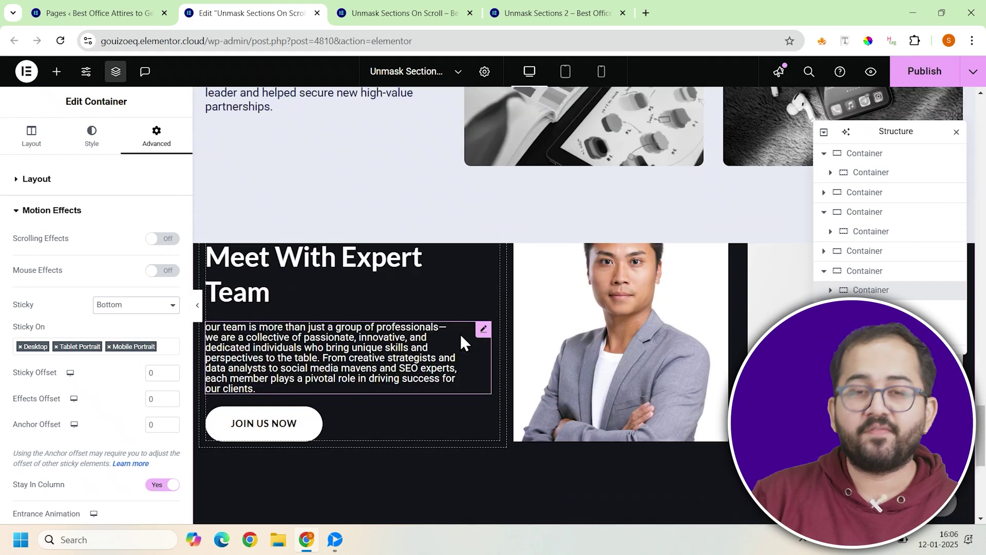
{"action": "scroll", "coordinate": [461, 334], "scroll_direction": "up", "scroll_amount": 10}
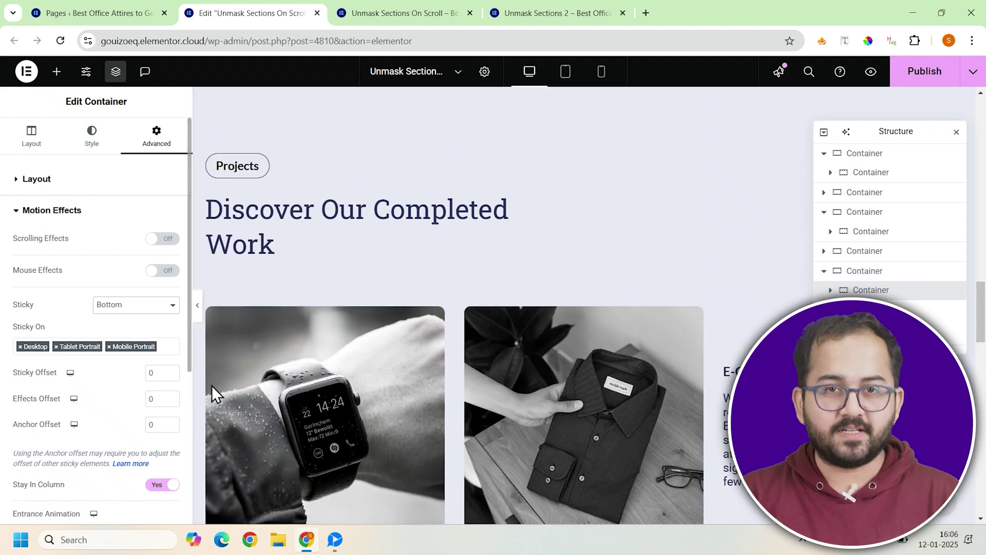
{"action": "left_click", "coordinate": [911, 81]}
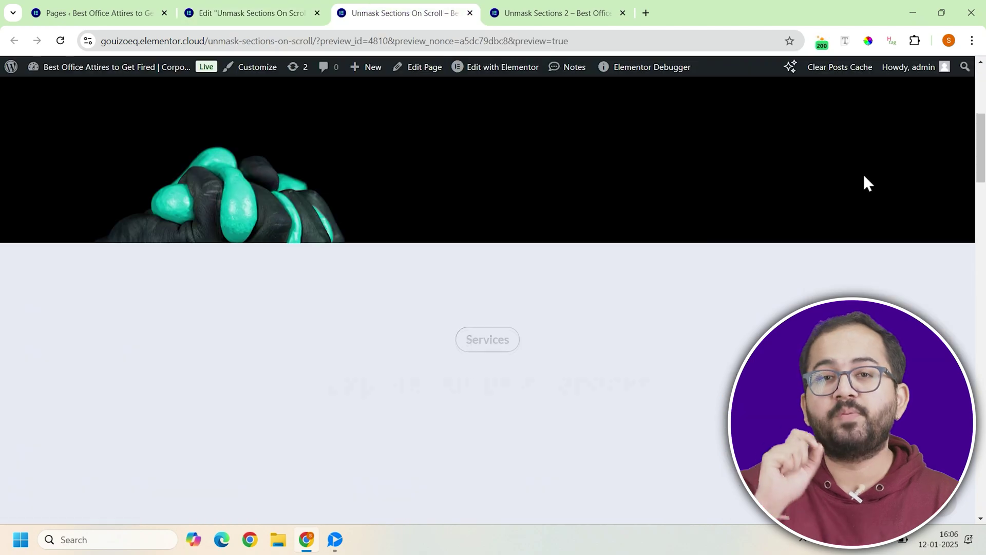
{"action": "scroll", "coordinate": [863, 173], "scroll_direction": "down", "scroll_amount": 10}
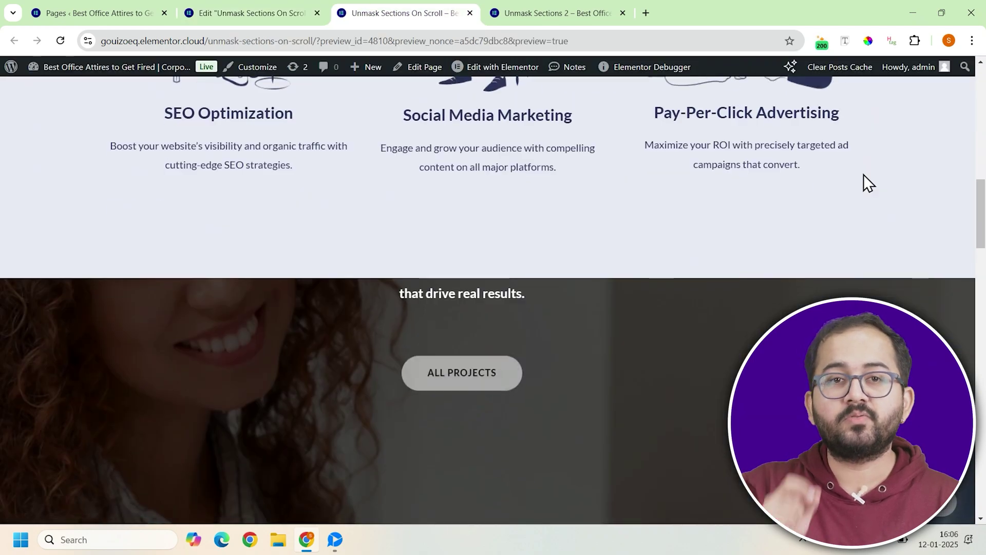
{"action": "scroll", "coordinate": [864, 174], "scroll_direction": "down", "scroll_amount": 20}
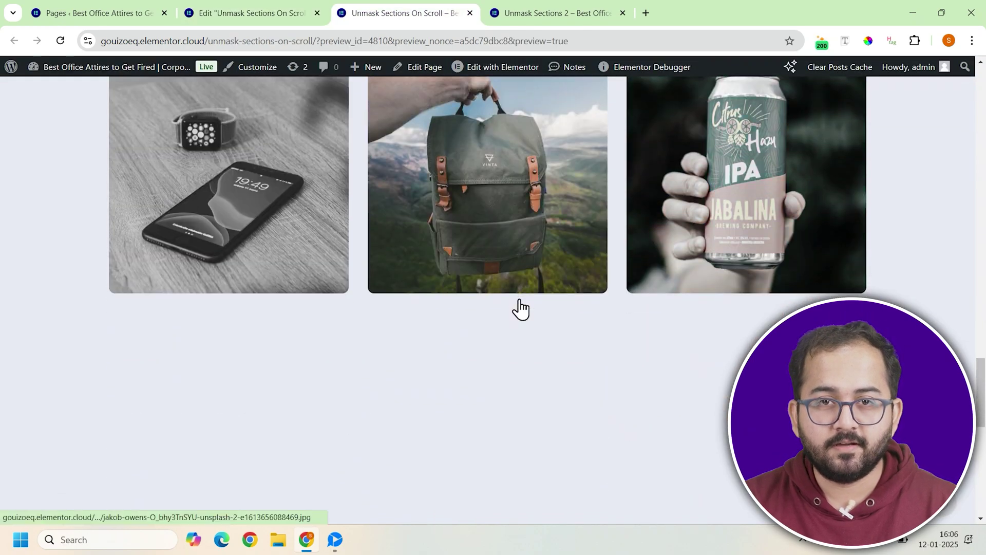
{"action": "scroll", "coordinate": [948, 282], "scroll_direction": "down", "scroll_amount": 6}
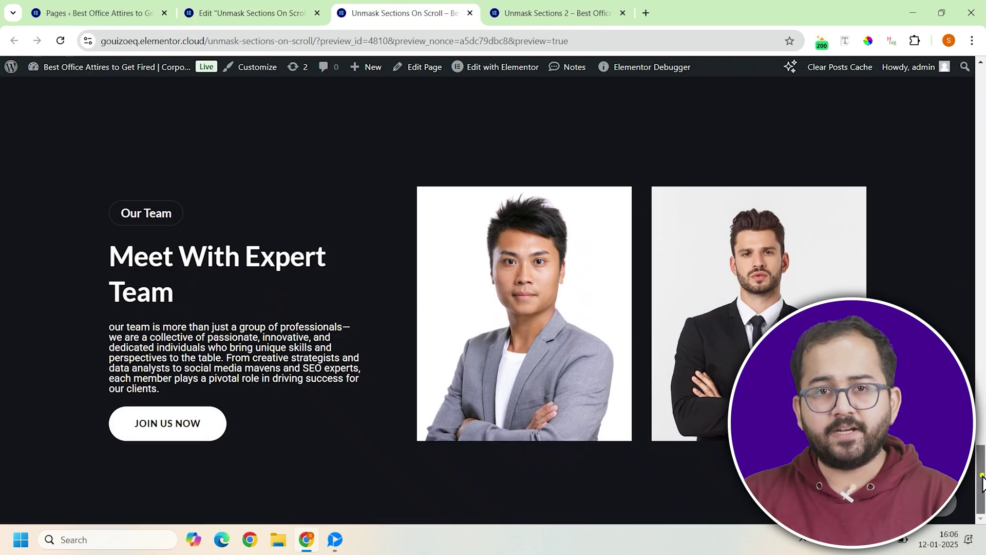
{"action": "scroll", "coordinate": [948, 281], "scroll_direction": "up", "scroll_amount": 8}
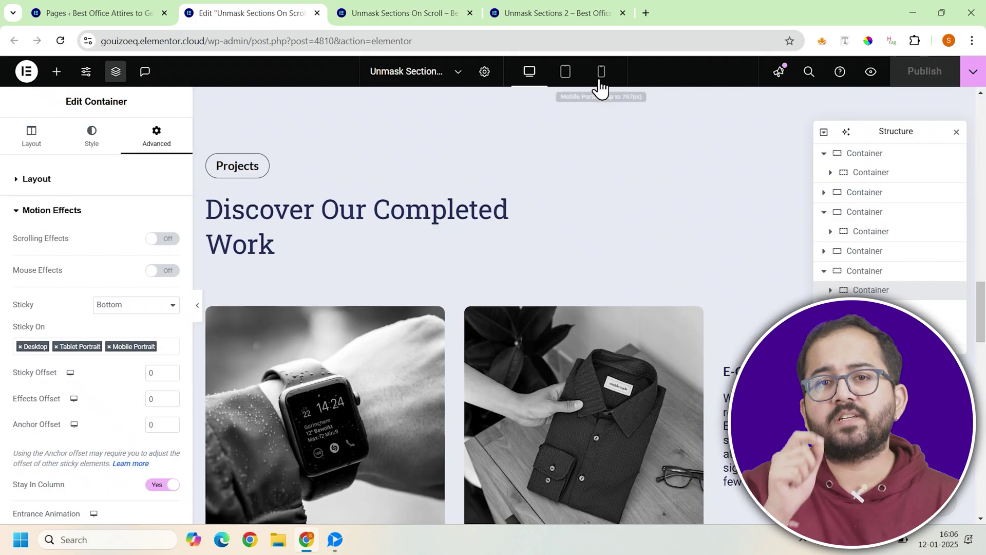
- Review the Team section in Mobile Portrait layout, then return to the page preview
{"action": "left_click", "coordinate": [601, 76]}
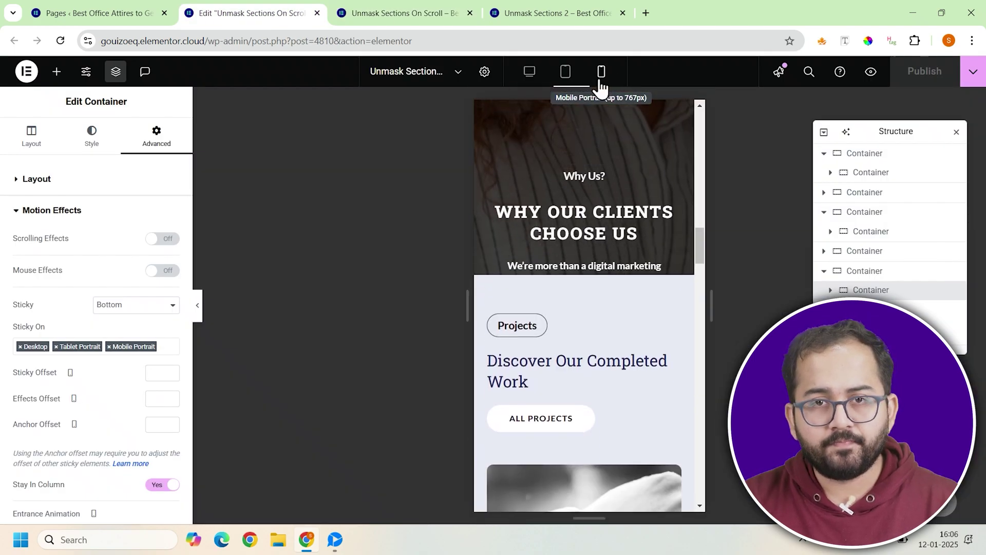
{"action": "scroll", "coordinate": [604, 379], "scroll_direction": "down", "scroll_amount": 5}
{"action": "scroll", "coordinate": [603, 401], "scroll_direction": "down", "scroll_amount": 5}
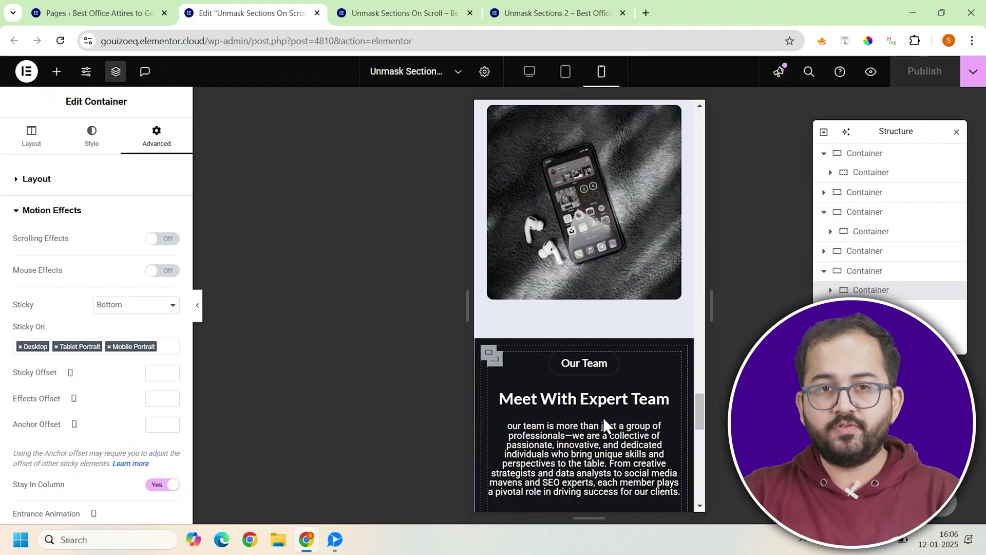
{"action": "scroll", "coordinate": [565, 368], "scroll_direction": "down", "scroll_amount": 3}
{"action": "scroll", "coordinate": [566, 368], "scroll_direction": "down", "scroll_amount": 10}
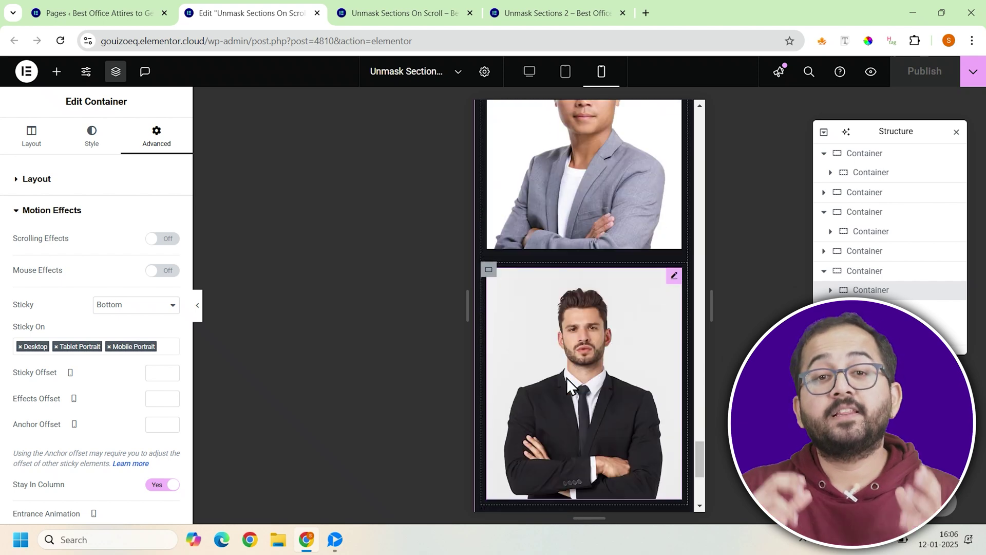
{"action": "scroll", "coordinate": [569, 400], "scroll_direction": "up", "scroll_amount": 10}
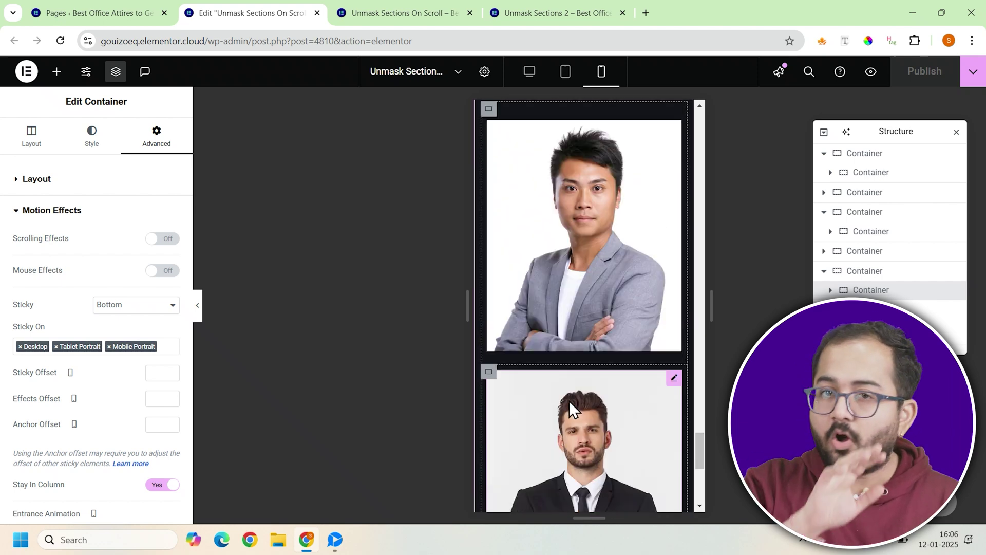
{"action": "scroll", "coordinate": [569, 402], "scroll_direction": "up", "scroll_amount": 2}
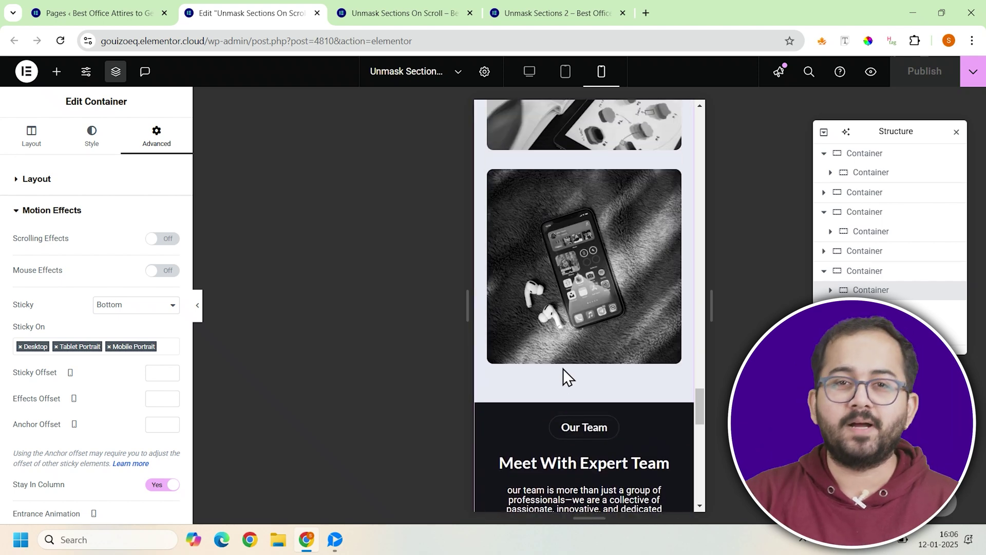
{"action": "key", "text": "ctrl+Tab"}
{"action": "scroll", "coordinate": [863, 174], "scroll_direction": "down", "scroll_amount": 3}
{"action": "scroll", "coordinate": [864, 175], "scroll_direction": "down", "scroll_amount": 8}
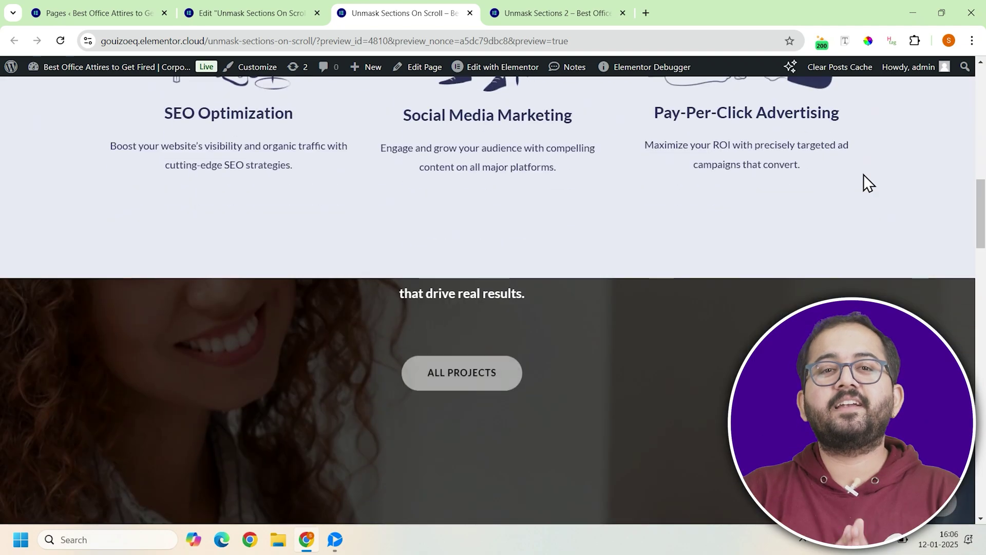
{"action": "scroll", "coordinate": [864, 174], "scroll_direction": "down", "scroll_amount": 9}
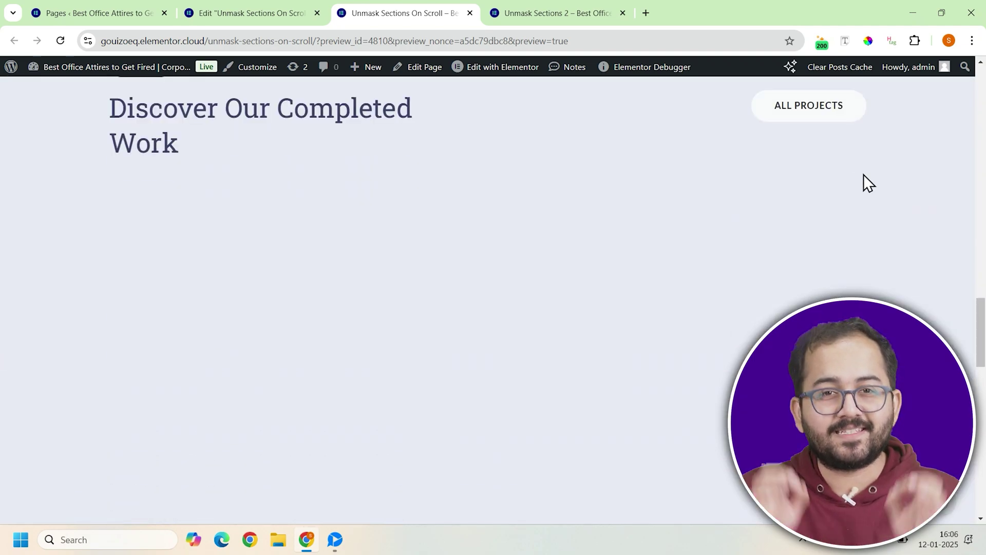
{"action": "scroll", "coordinate": [864, 174], "scroll_direction": "down", "scroll_amount": 6}
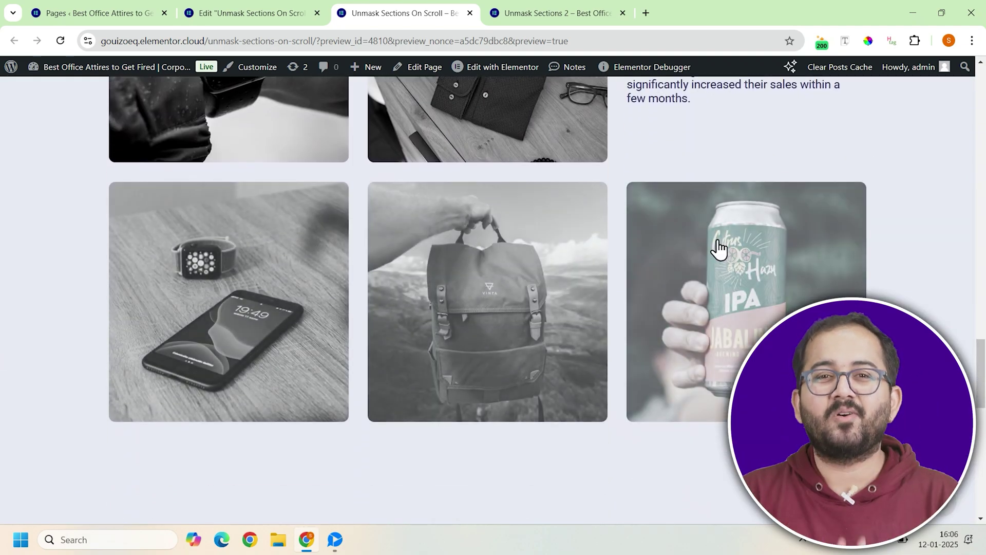
{"action": "scroll", "coordinate": [519, 308], "scroll_direction": "down", "scroll_amount": 6}
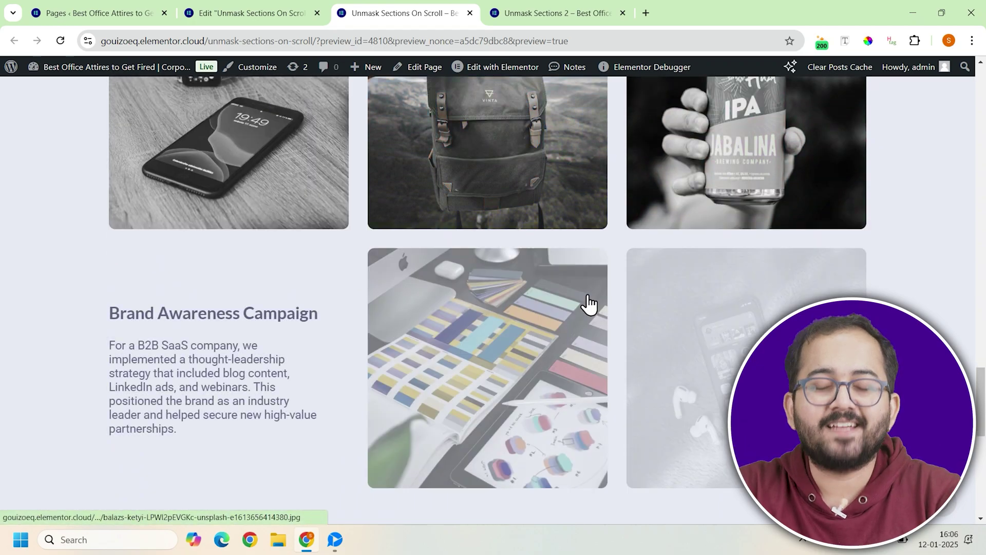